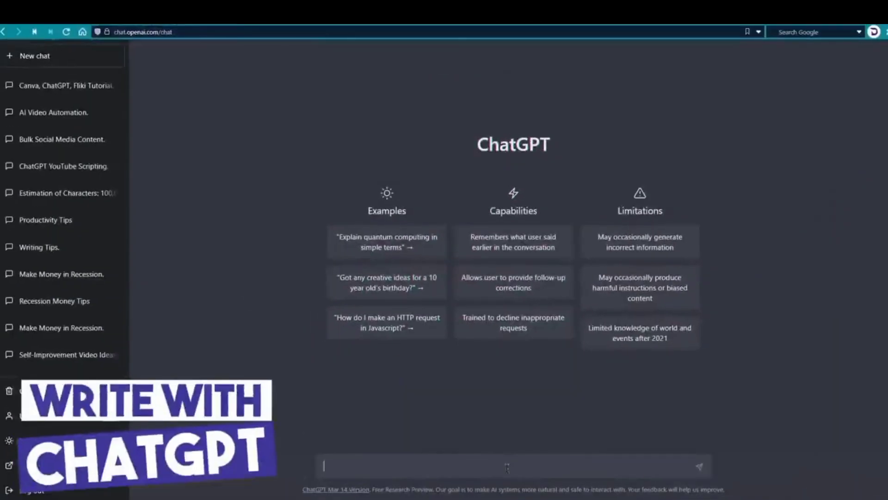
- Ask for a table of 30 riddles and answers, with a confused or question emoji ending each question and emojis in answers where possible
type("Gi")
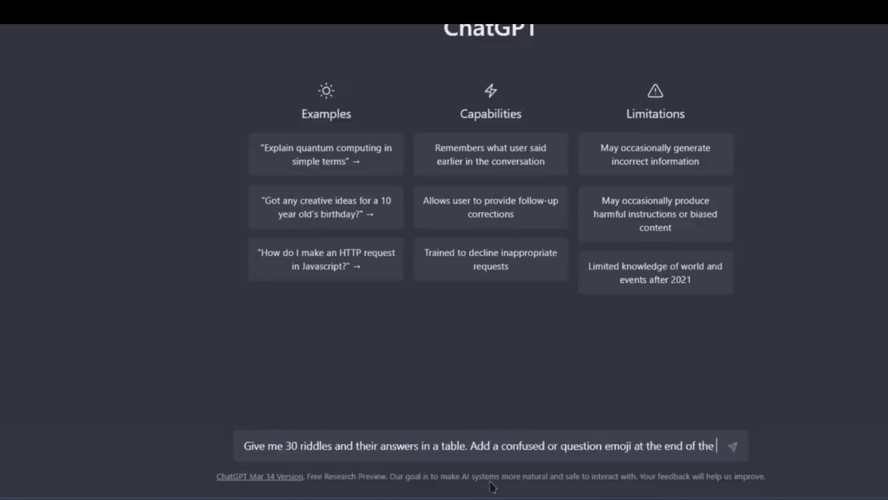
type("questions. Also add emojis to the answers where possible.")
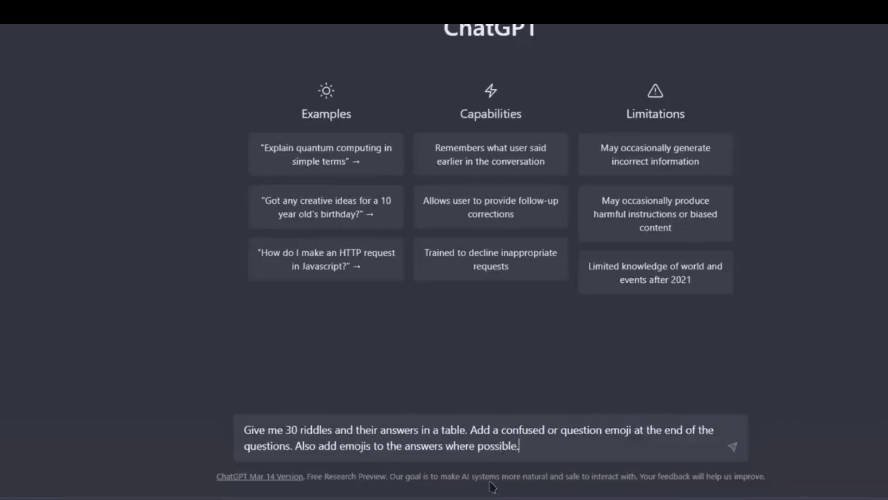
key("Return")
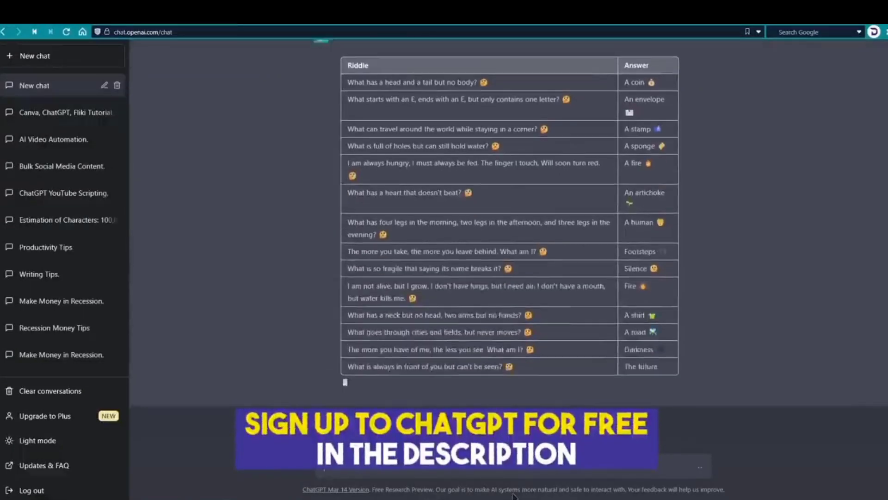
- Review the generated riddles table and send the follow-up prompt "Write 5 more following the same format"
scroll(512, 496, "up", 8)
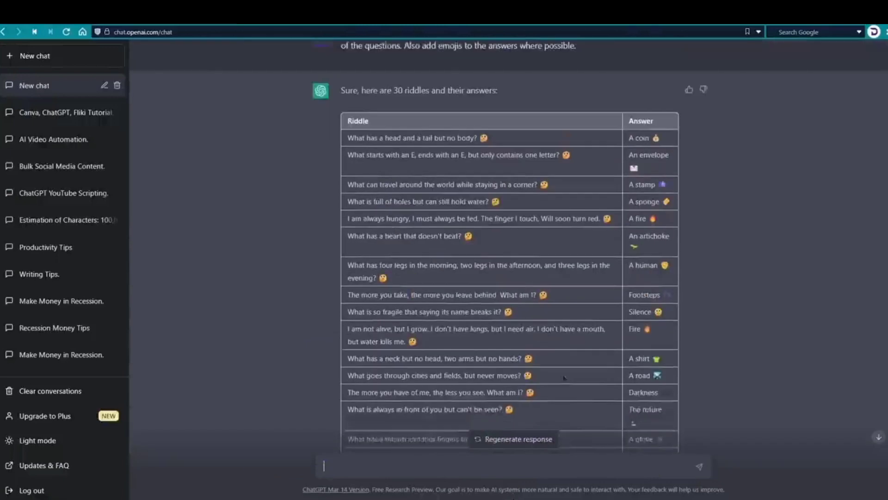
scroll(575, 354, "down", 5)
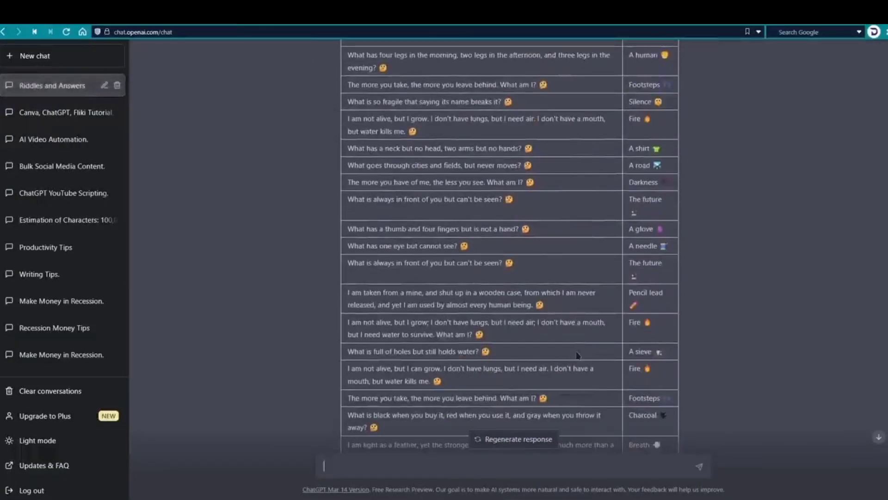
scroll(577, 355, "down", 3)
type("Write 5 more follo")
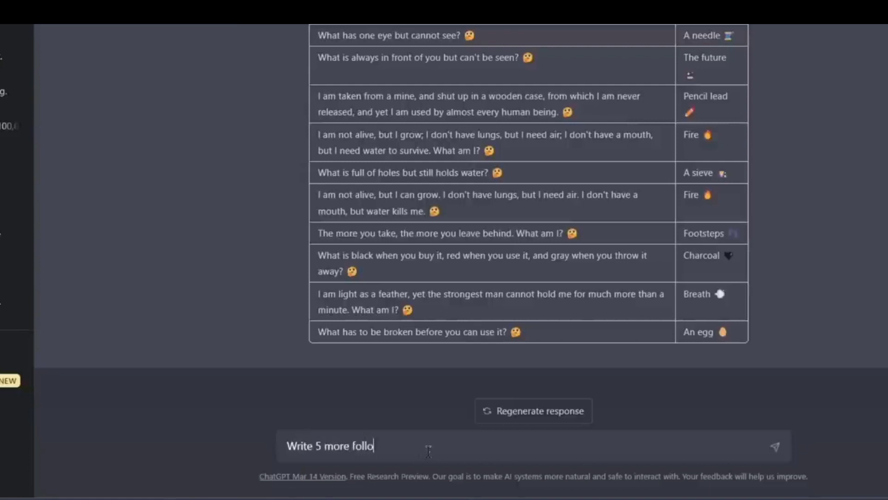
type("wing the same format")
key("Return")
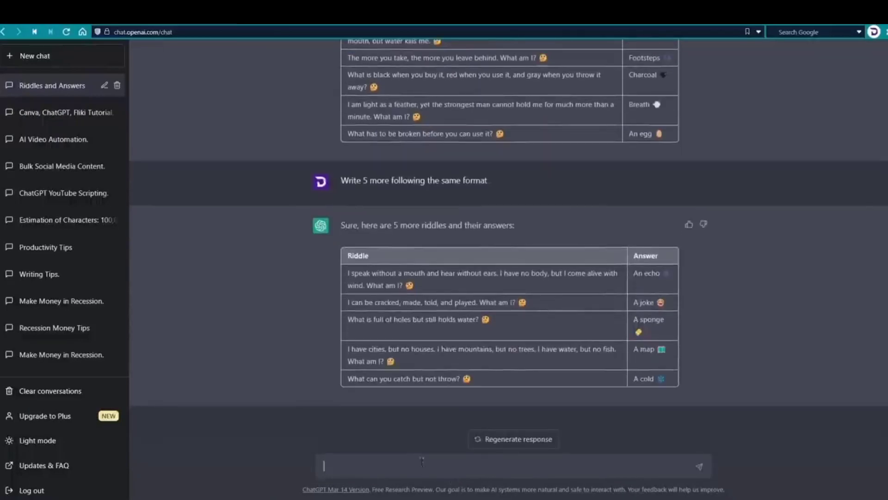
scroll(602, 372, "up", 2)
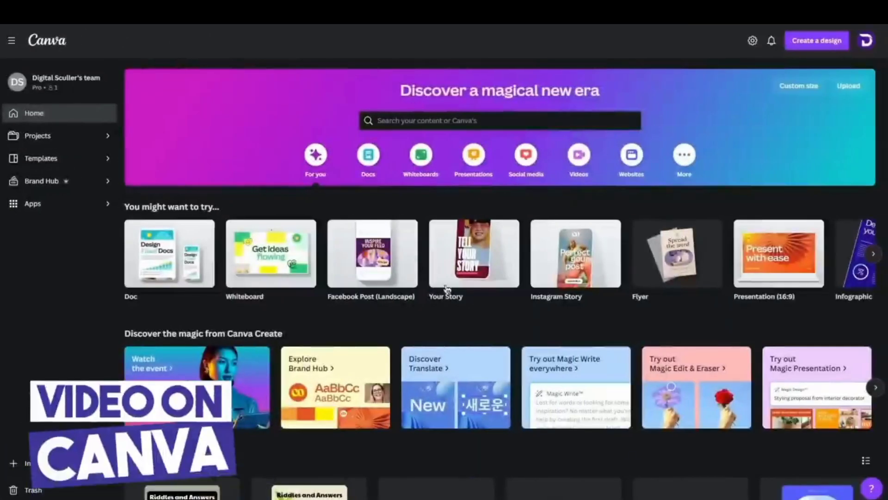
- Switch to Canva and create a blank 1080 × 1920 px Mobile Video design
left_click(580, 157)
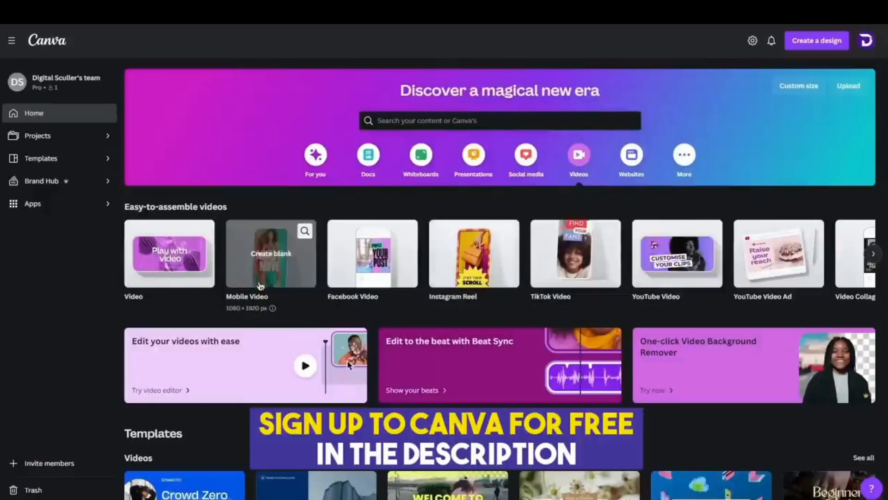
left_click(265, 269)
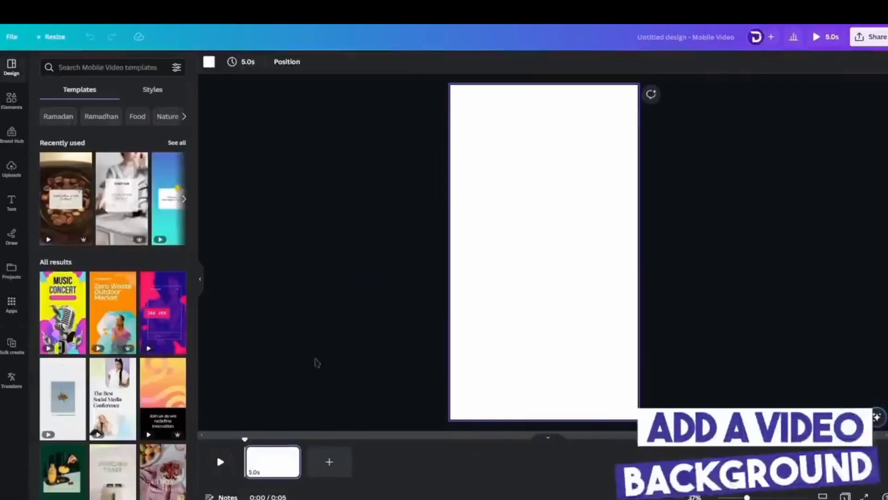
- Search the video elements for "riddle" and place the 12-second cream treasure-map maze clip as the full-page background
left_click(12, 99)
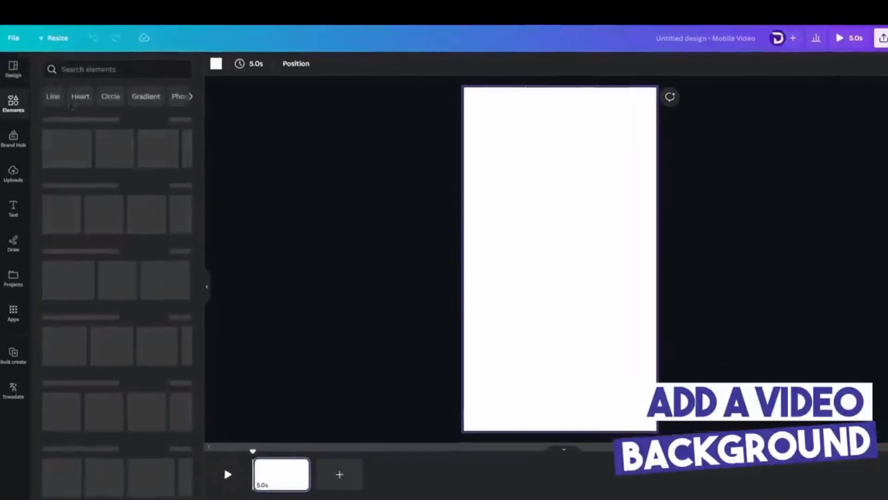
left_click(119, 70)
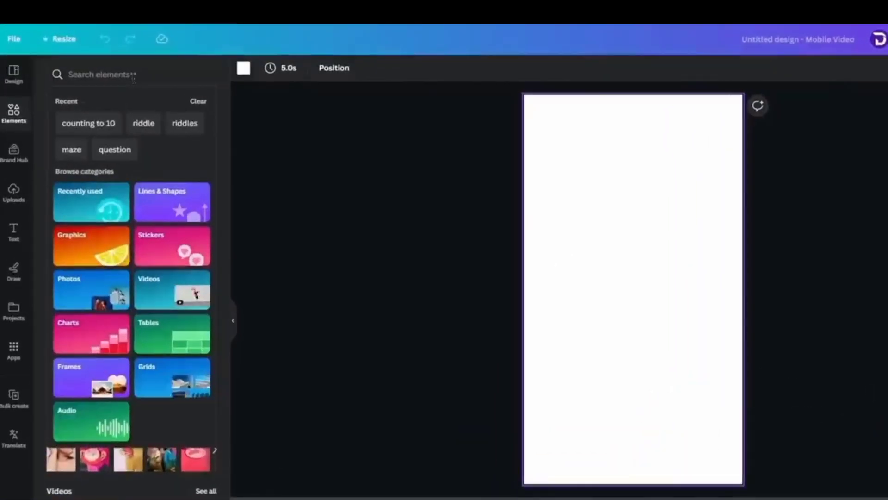
type("riddle")
key("Return")
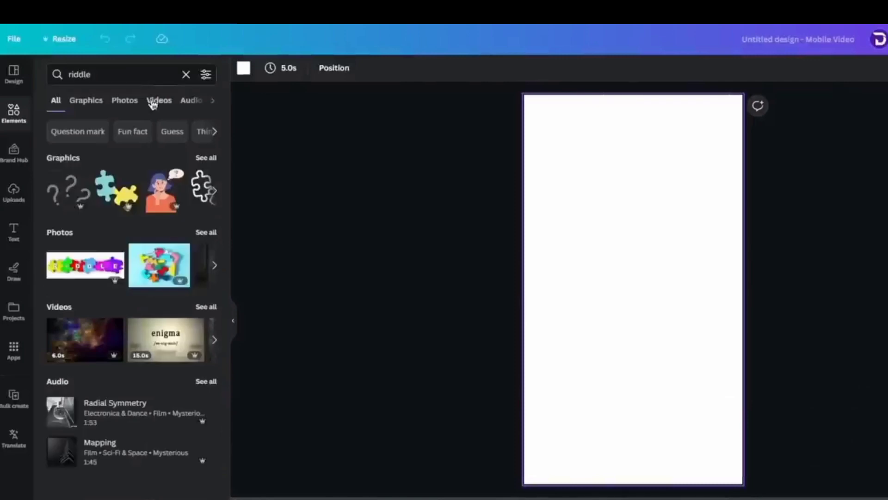
left_click(153, 101)
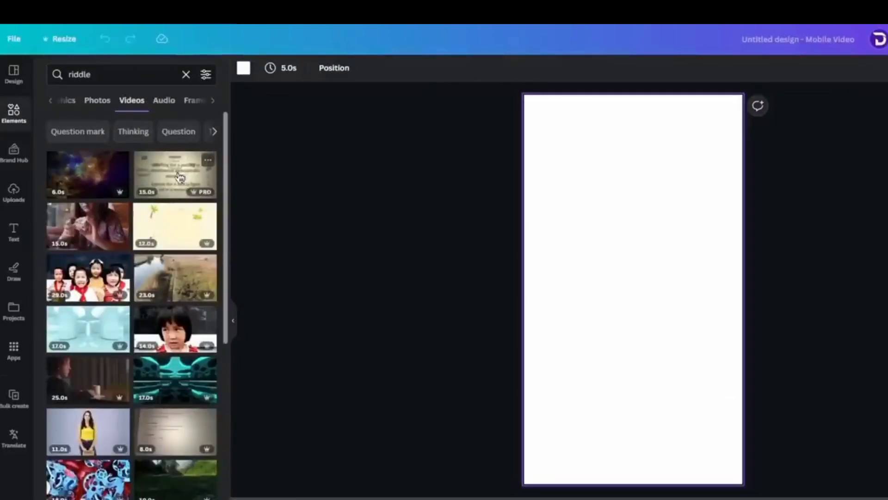
left_click_drag(174, 234, 544, 231)
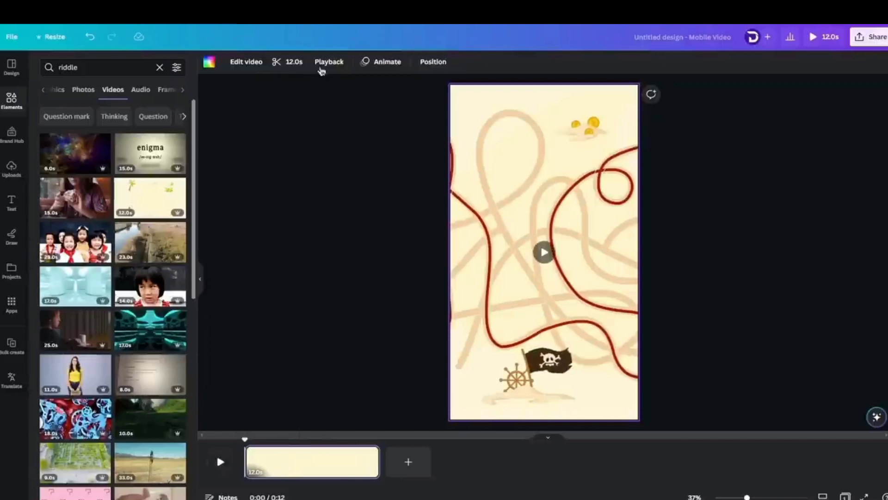
- Slow the background video's playback speed to 0.75 and deselect the clip
left_click(329, 64)
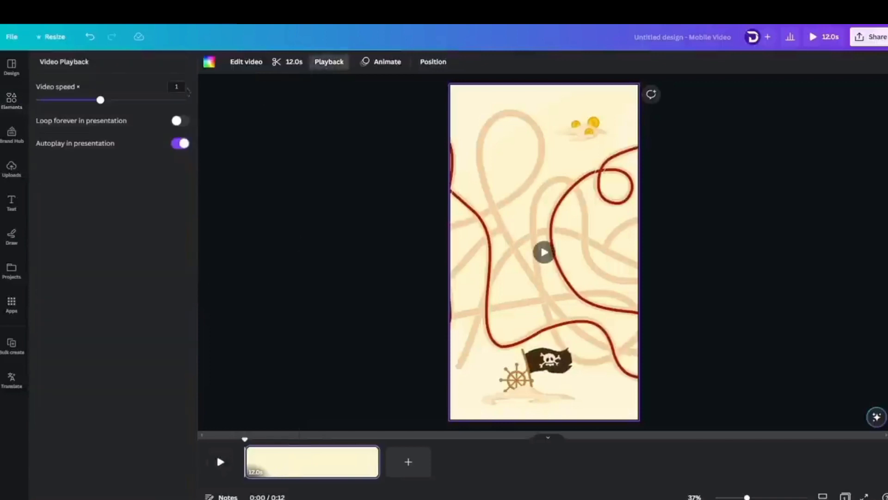
left_click_drag(89, 105, 79, 102)
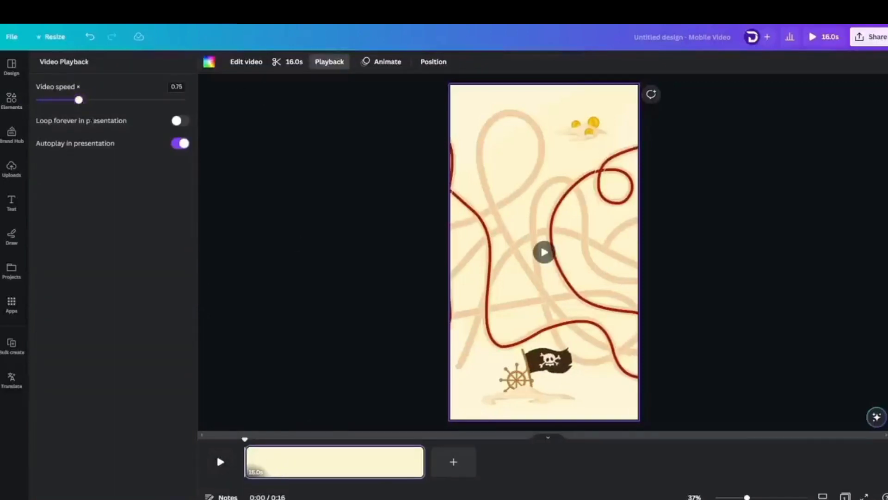
left_click(293, 374)
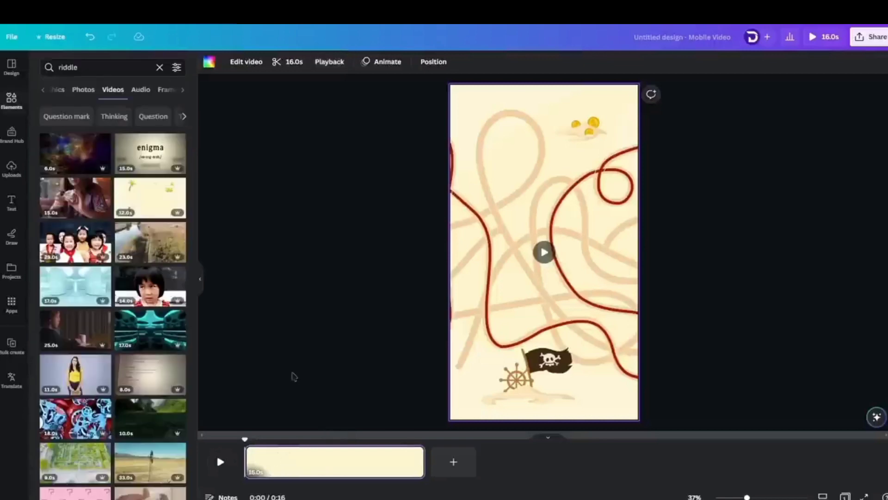
left_click(362, 325)
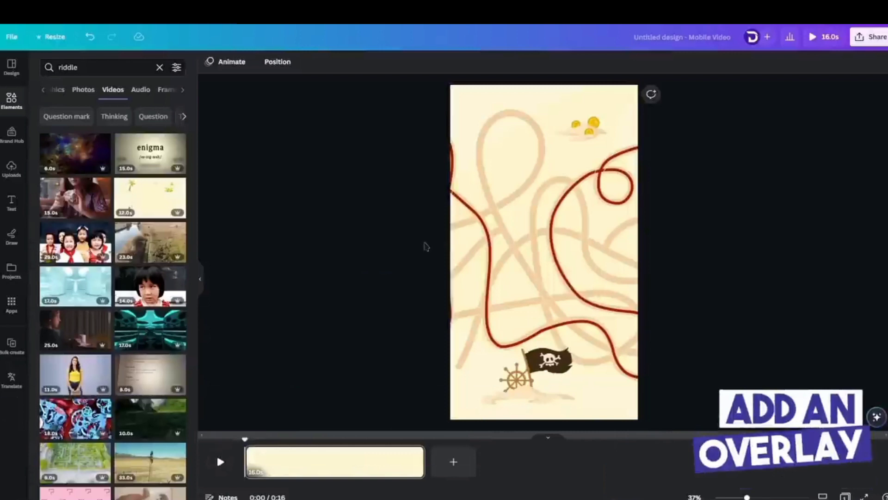
- Add a semi-transparent black rectangle as an overlay covering the whole page
key("r")
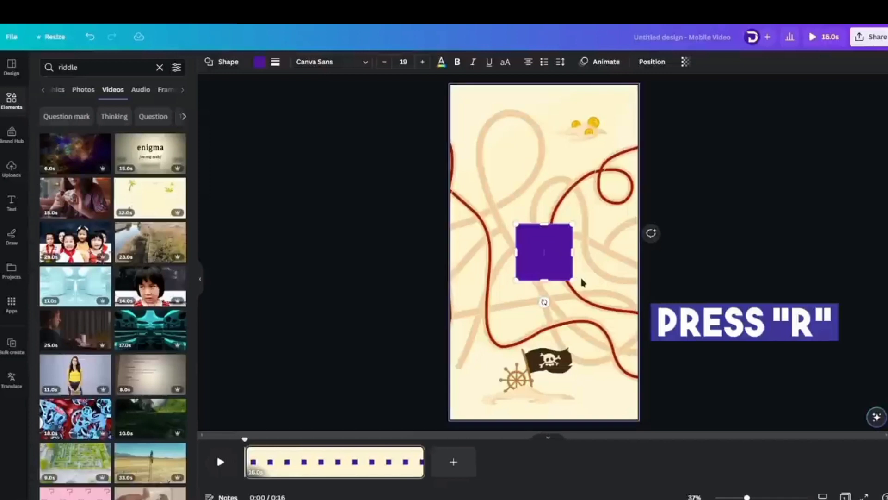
left_click_drag(574, 280, 684, 430)
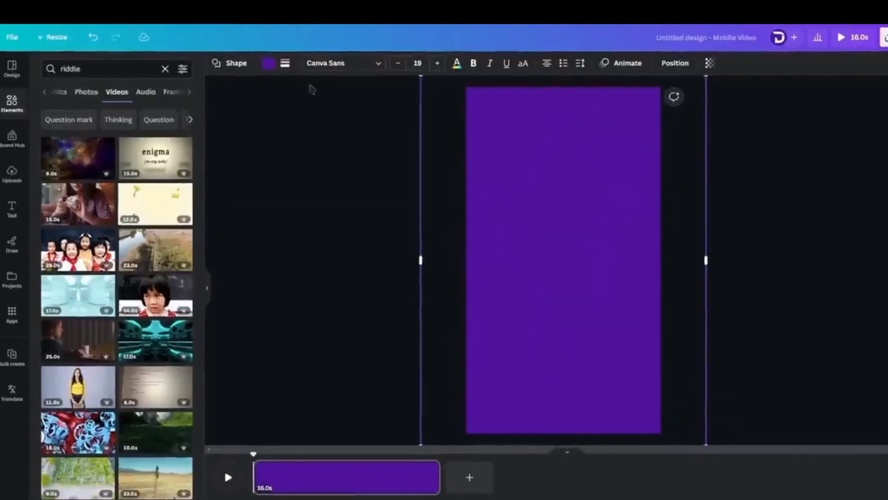
left_click(275, 67)
left_click(111, 203)
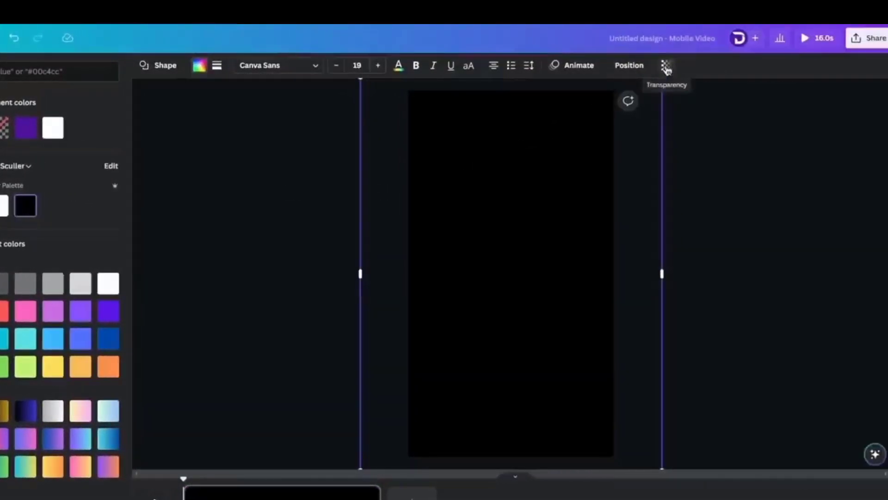
left_click(666, 68)
left_click_drag(652, 111, 611, 110)
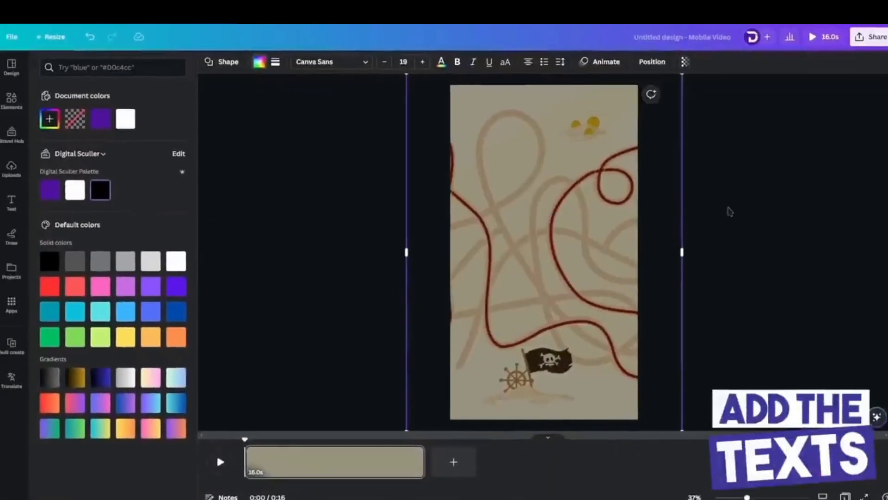
left_click(729, 210)
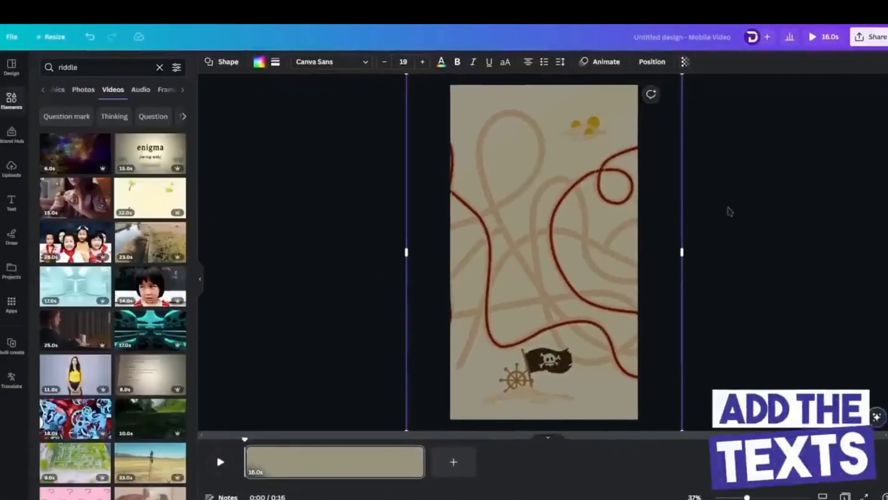
- Add a heading in the upper part of the page reading "Riddles and answers"
left_click(21, 201)
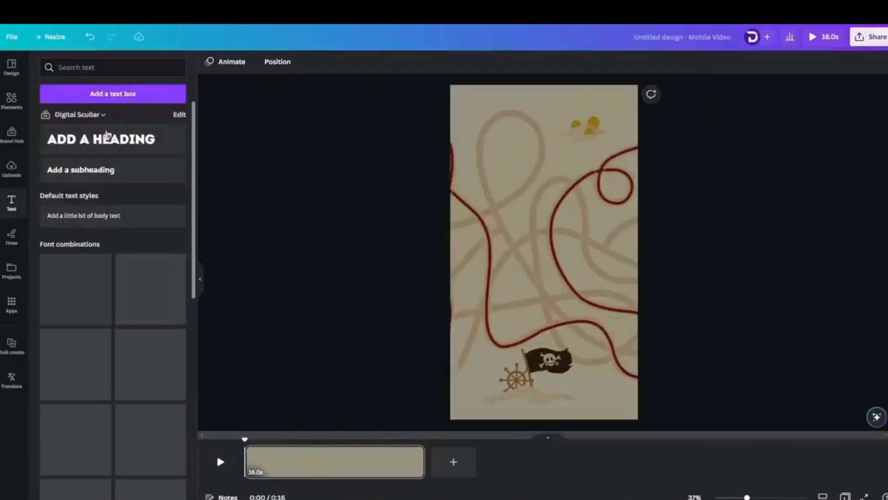
left_click(125, 141)
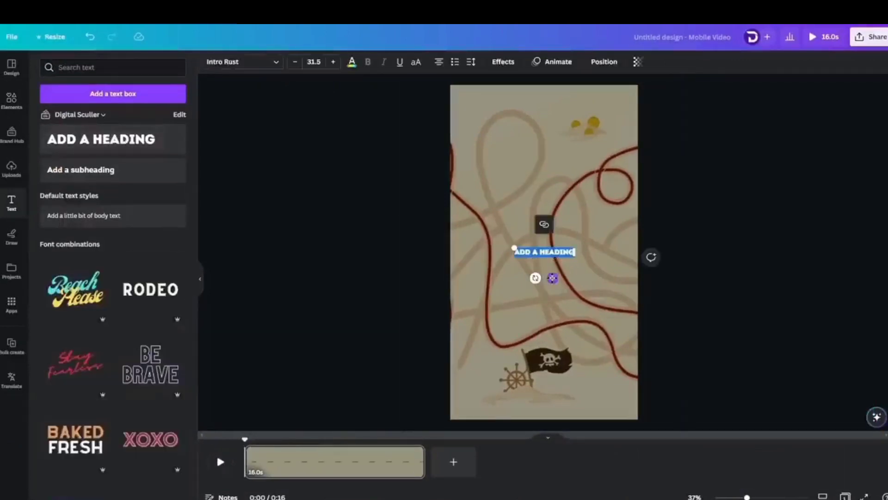
left_click_drag(552, 278, 528, 190)
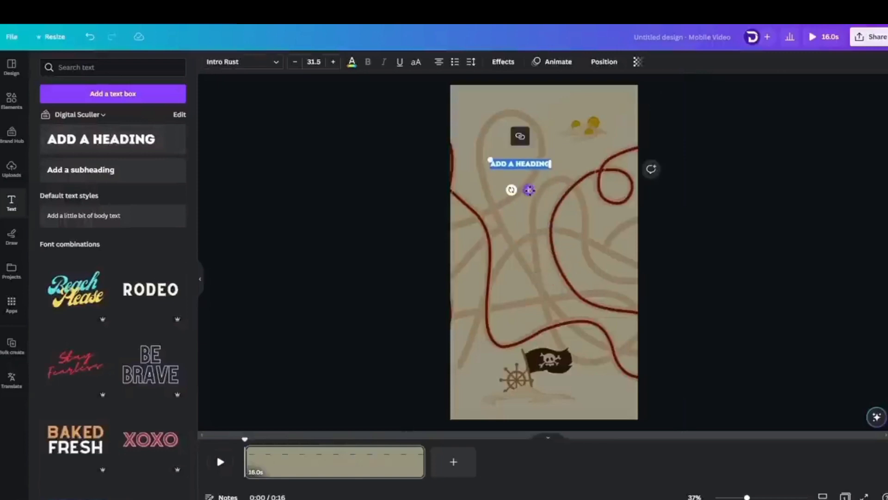
type("RIDDLES AND ANSWERS")
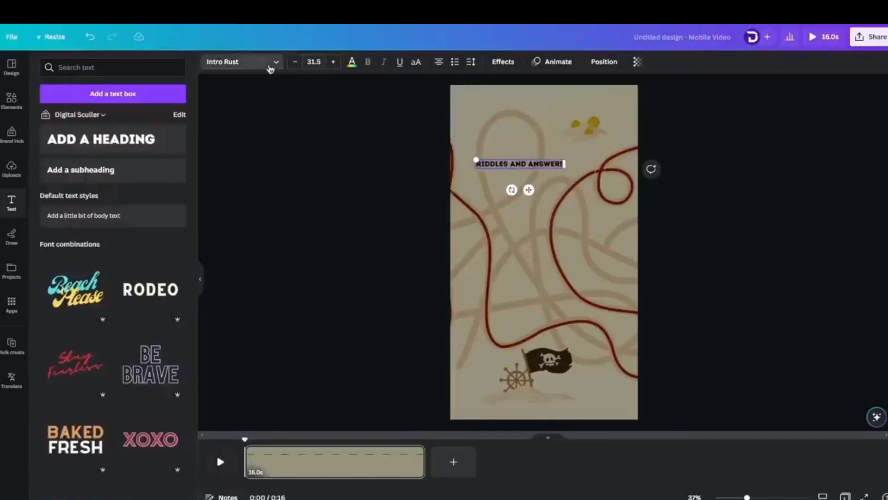
- Change the heading's font to Paytone One
left_click(241, 62)
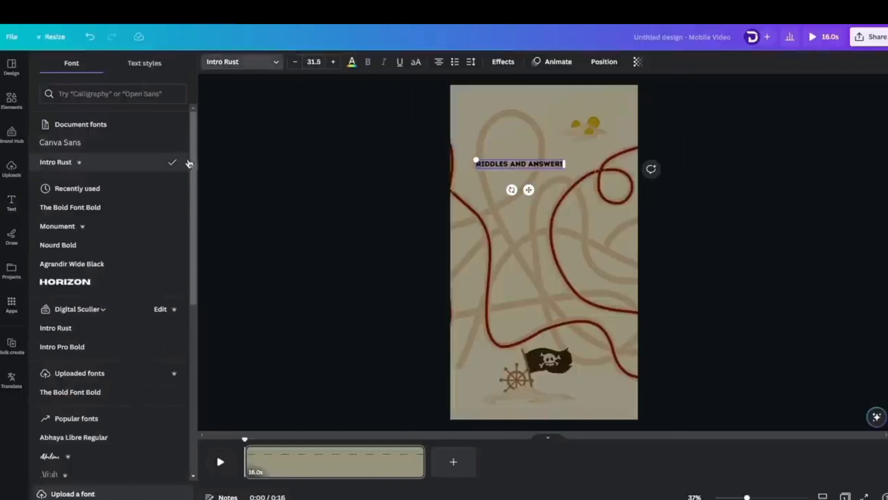
left_click(132, 94)
type("pay")
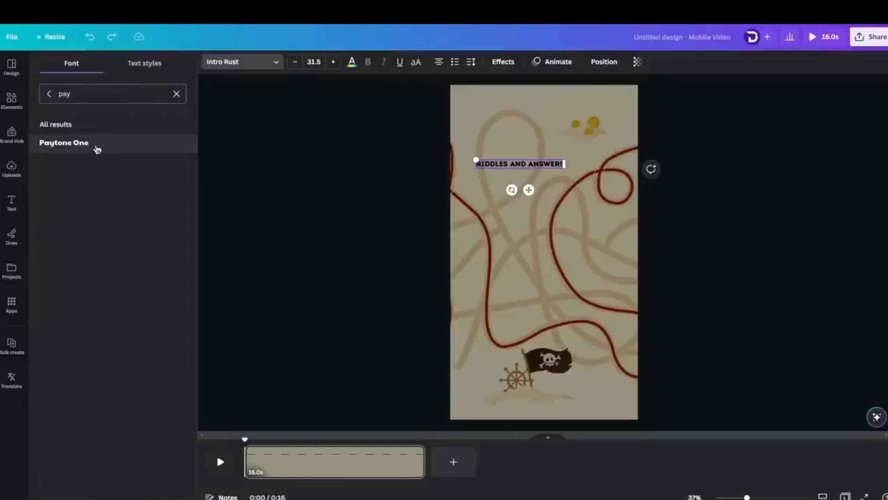
left_click(97, 147)
- Set the heading's font size to 64 and fit it on one line centred near the top of the page
left_click(313, 61)
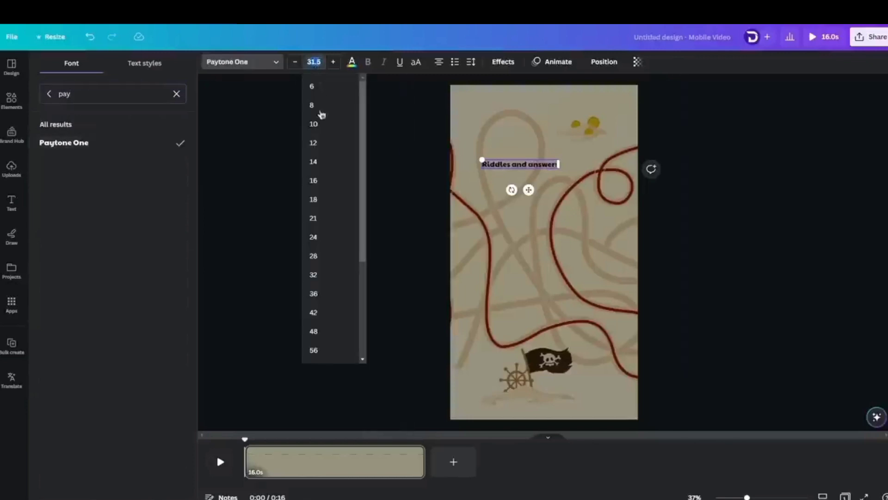
scroll(317, 298, "down", 1)
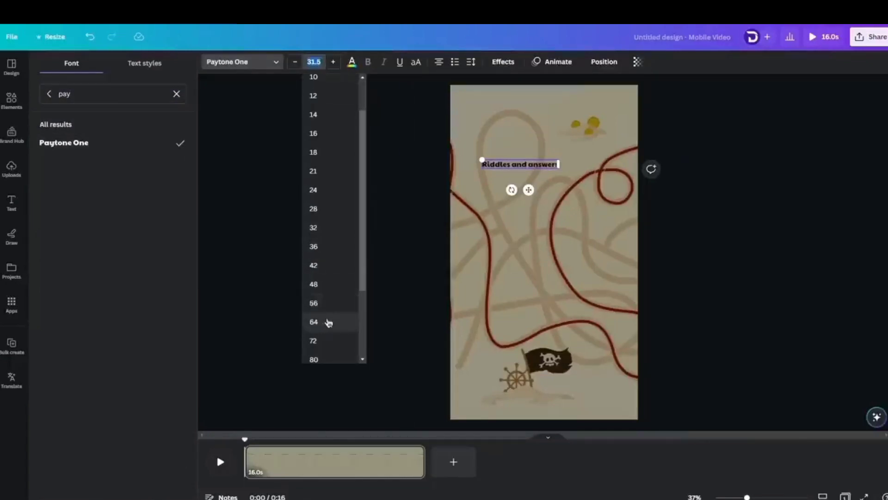
left_click(329, 322)
left_click_drag(590, 179, 614, 171)
left_click_drag(541, 198, 554, 143)
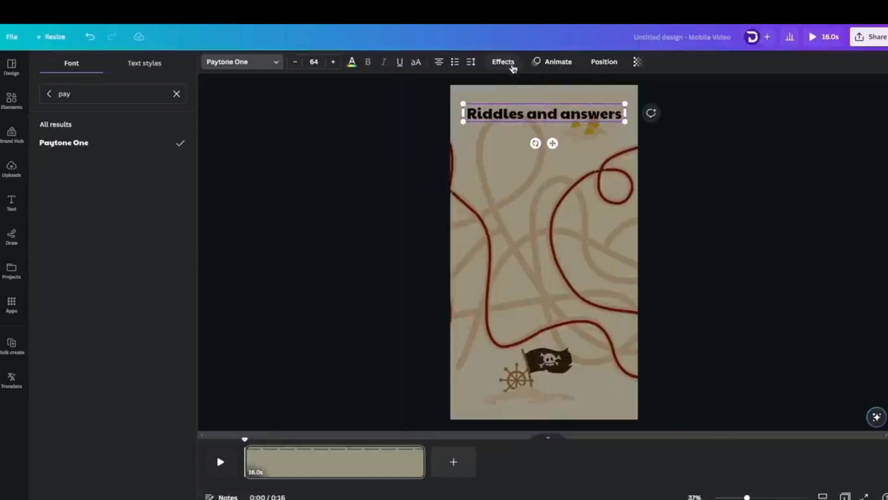
- Apply the Background text effect to the heading in yellow, with roundness 50, spread 50 and transparency 100
left_click(511, 66)
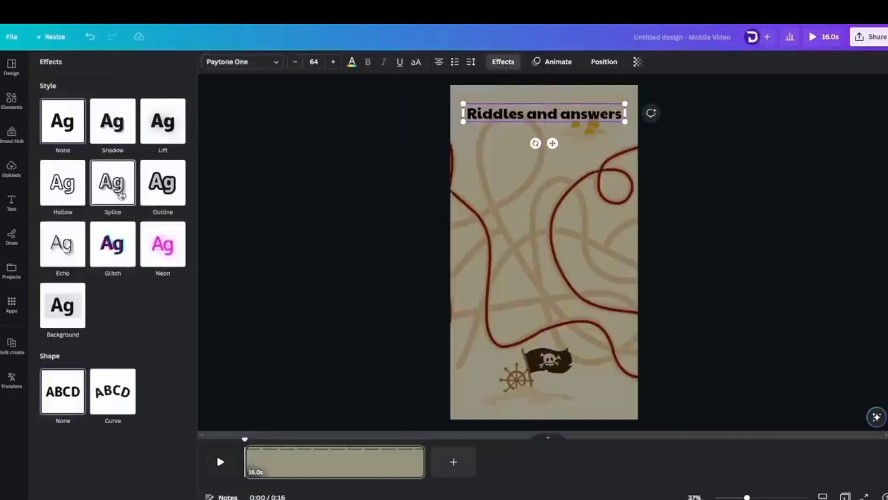
left_click(67, 308)
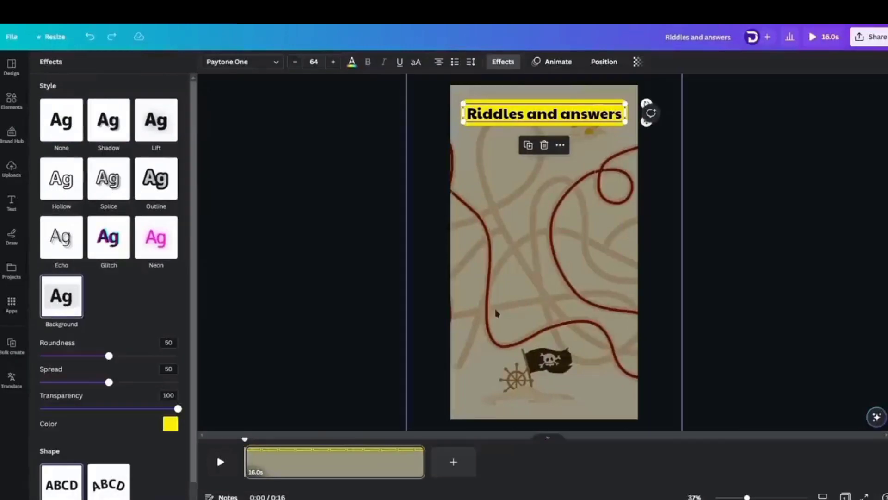
- Duplicate the yellow heading, place the copy lower on the page and remove the copy's Background effect
left_click(492, 308)
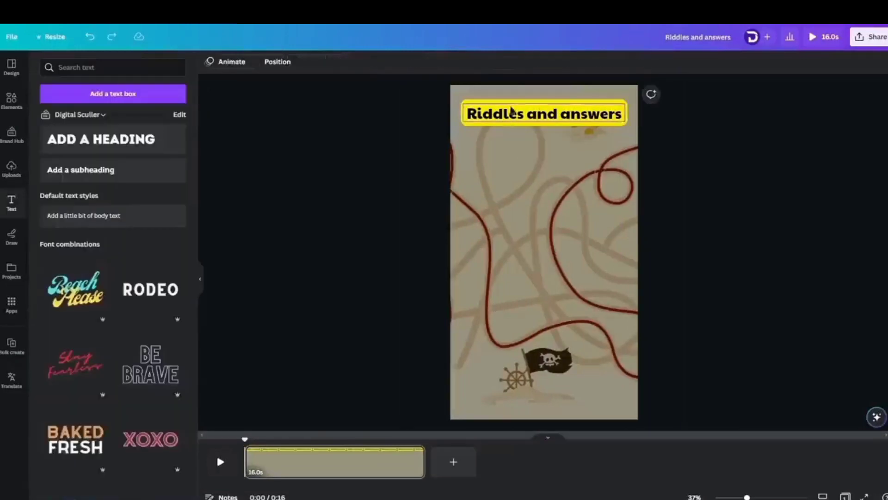
left_click(513, 115)
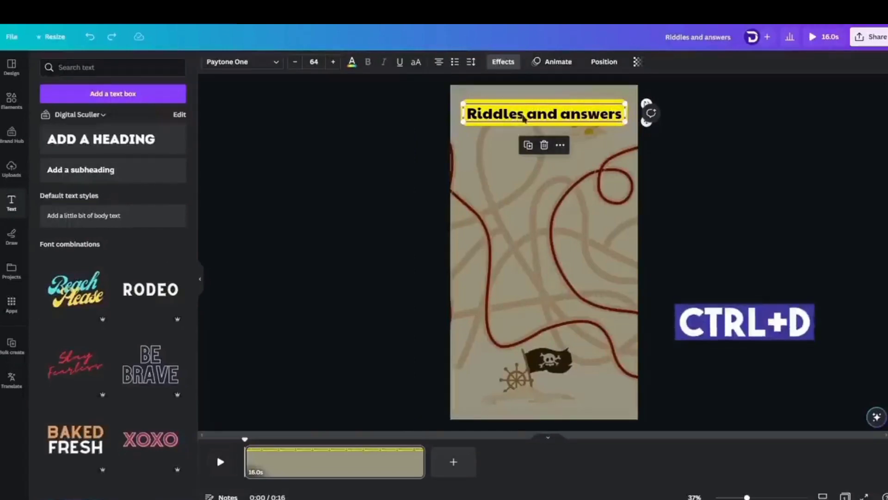
key("ctrl+d")
left_click_drag(533, 120, 536, 208)
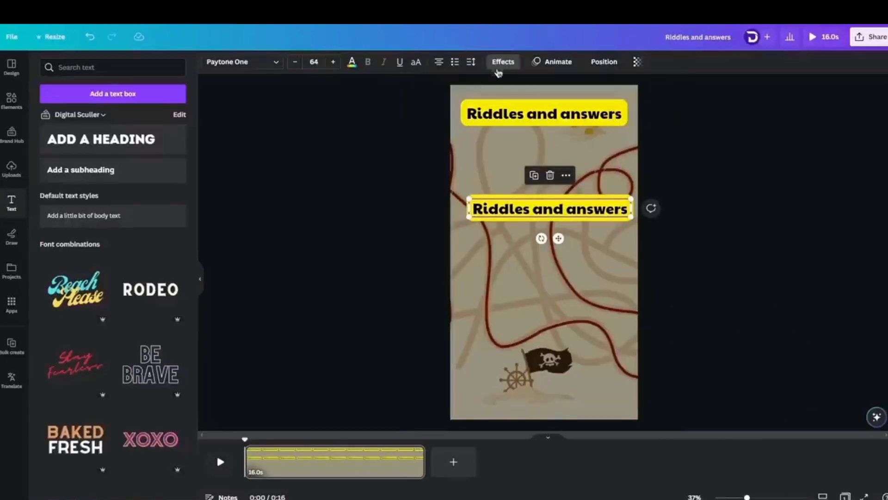
left_click(502, 61)
left_click(70, 123)
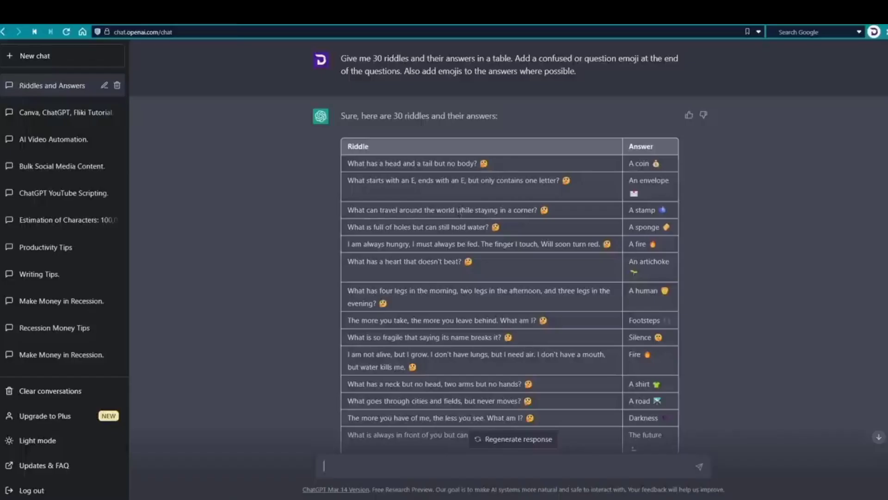
- Copy ChatGPT's riddle "What has four legs in the morning, two legs in the afternoon, and three legs in the evening? 🤔" over the duplicate's text in Canva
left_click_drag(388, 304, 356, 292)
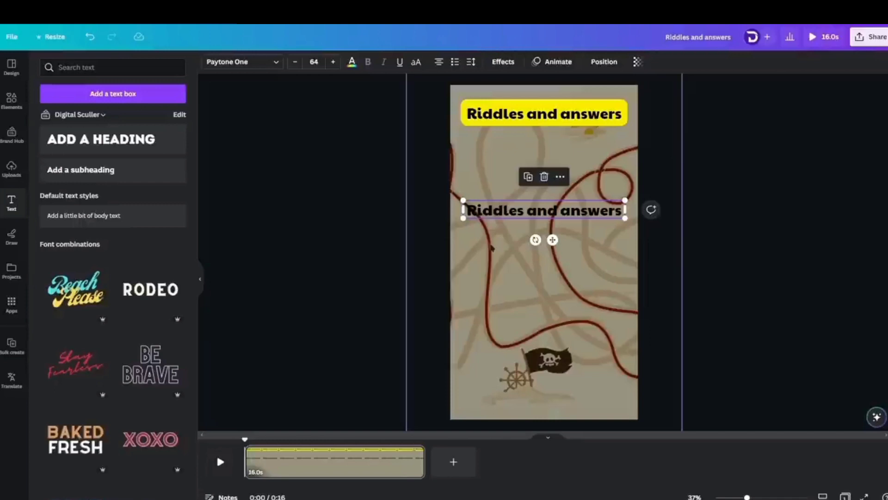
triple_click(503, 211)
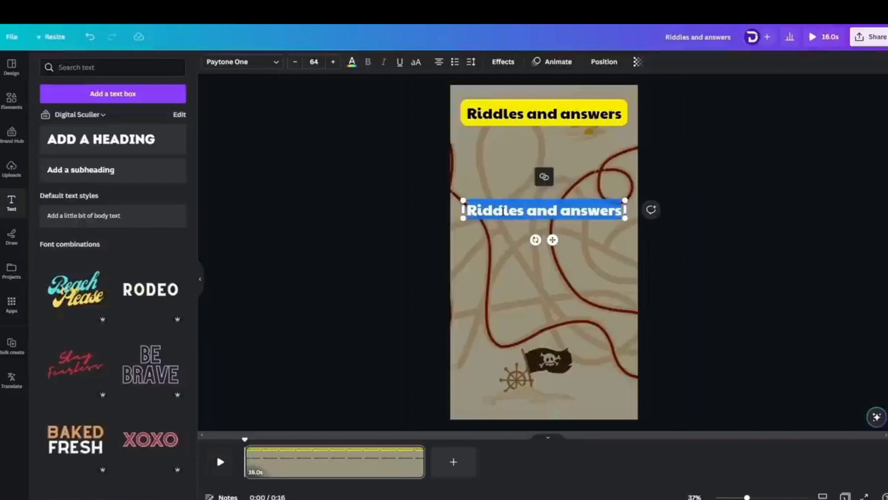
type("What has four legs in the morning, two legs in the afternoon, and three legs in the evening? 🤔")
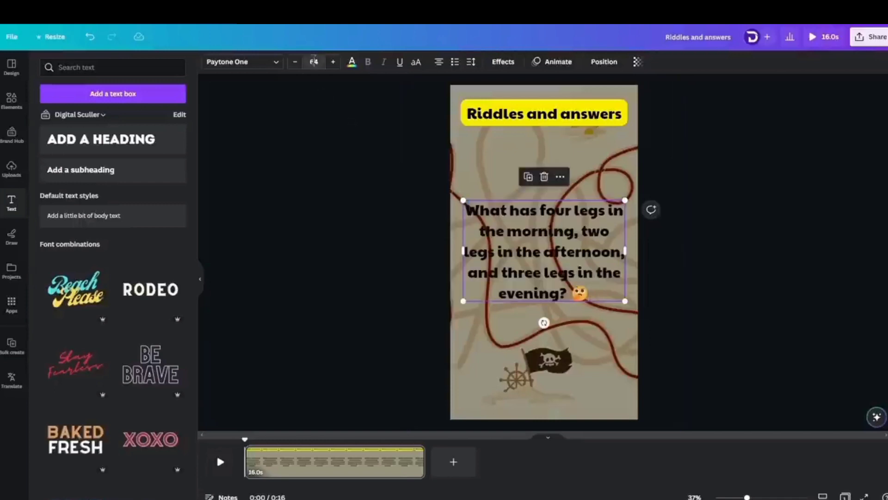
- Set the riddle text's font size to 72 and move the text up towards the heading
left_click(313, 62)
left_click(328, 238)
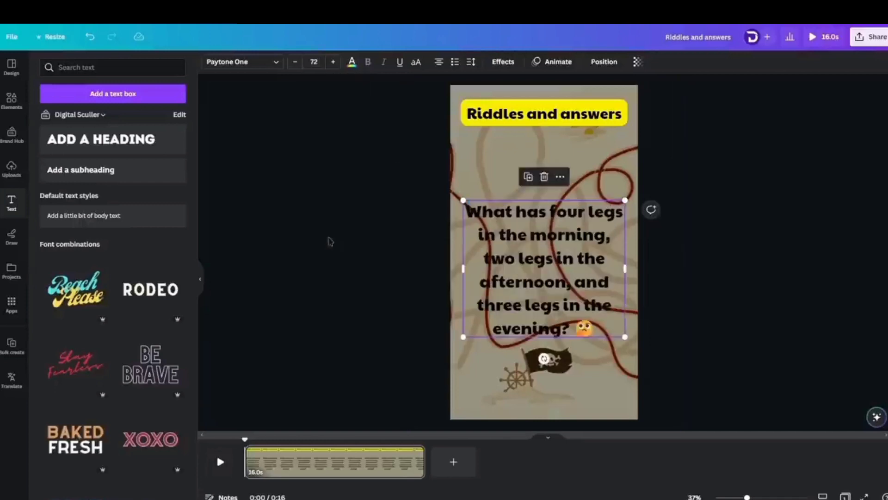
left_click_drag(516, 264, 517, 224)
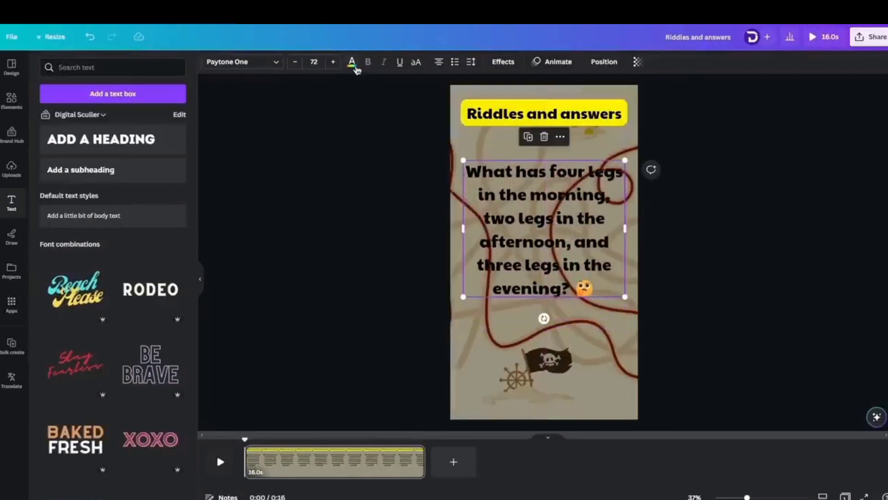
- Colour the riddle text white and apply the Outline text effect in black with thickness 73
left_click(352, 62)
left_click(101, 119)
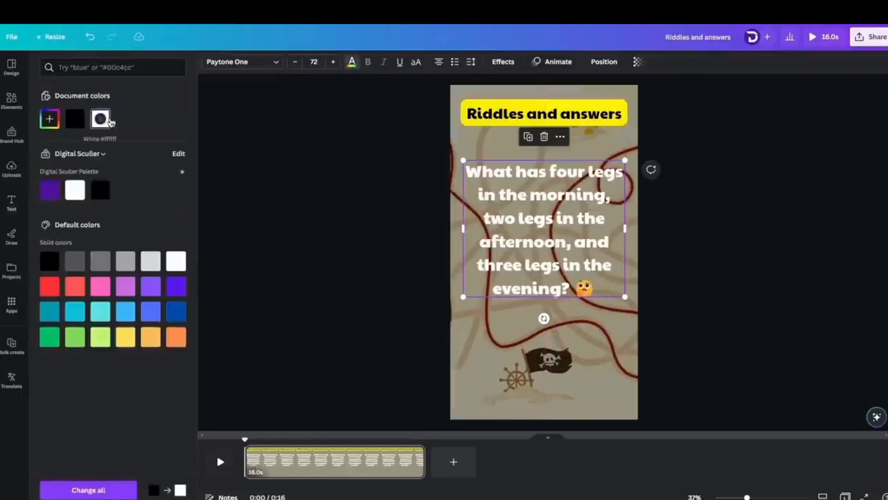
left_click(508, 66)
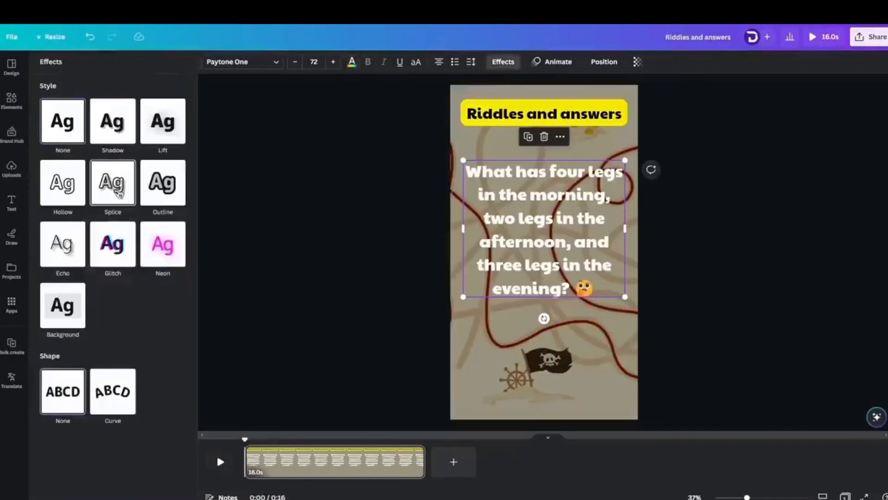
left_click(168, 186)
left_click(178, 259)
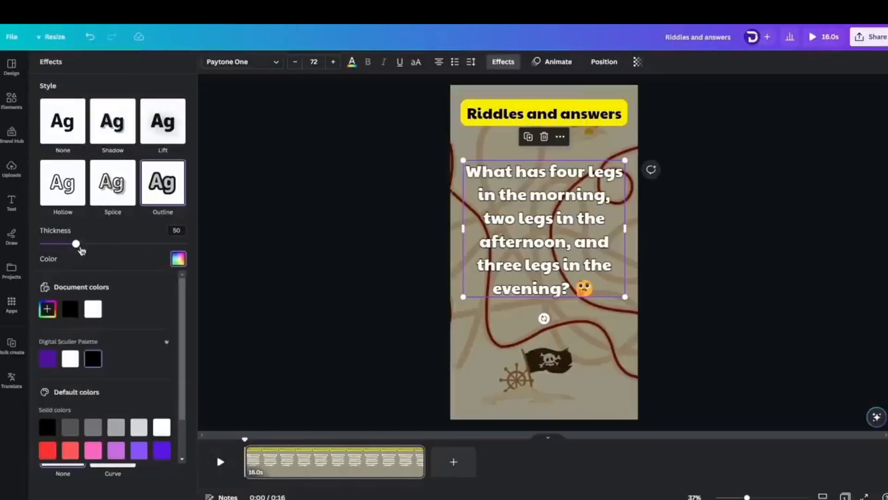
left_click_drag(81, 250, 87, 250)
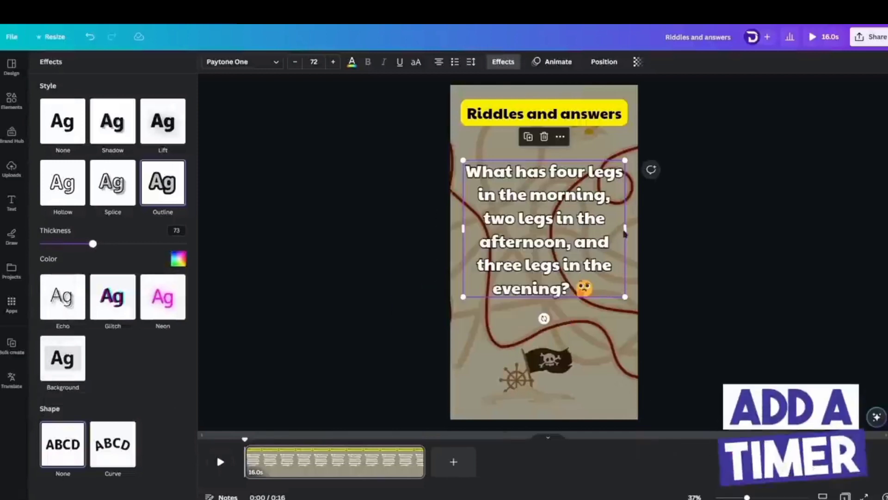
- Move the riddle text up to sit just below the heading, leaving space underneath it for a timer and answer
left_click(662, 246)
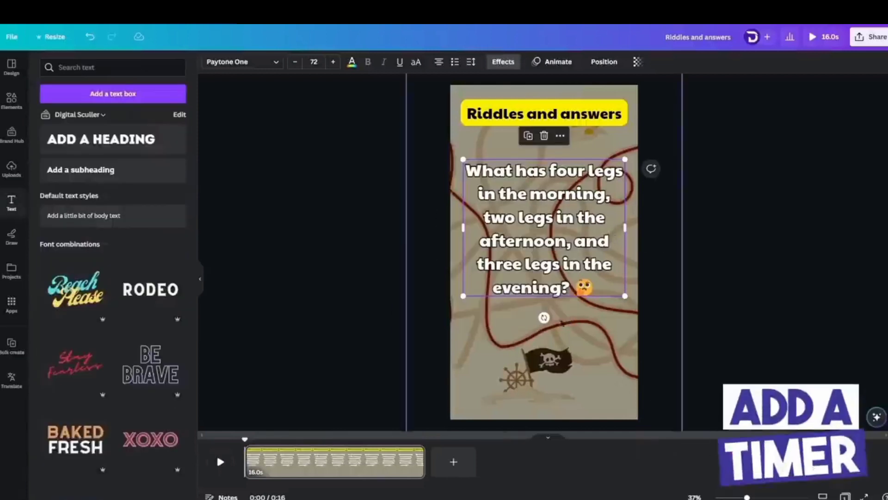
left_click_drag(529, 280, 540, 261)
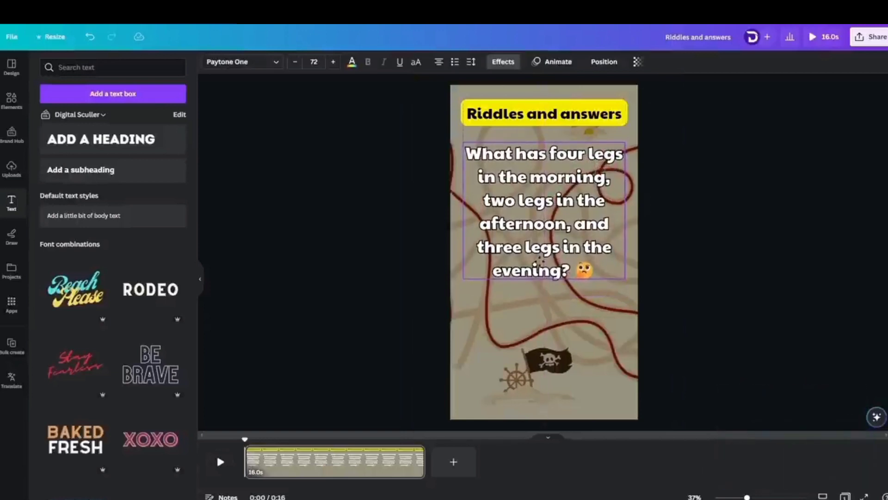
left_click(383, 323)
- Add a rectangle shaped into a horizontal bar about 121 px high, nearly as wide as the page, near the page's lower edge
key("r")
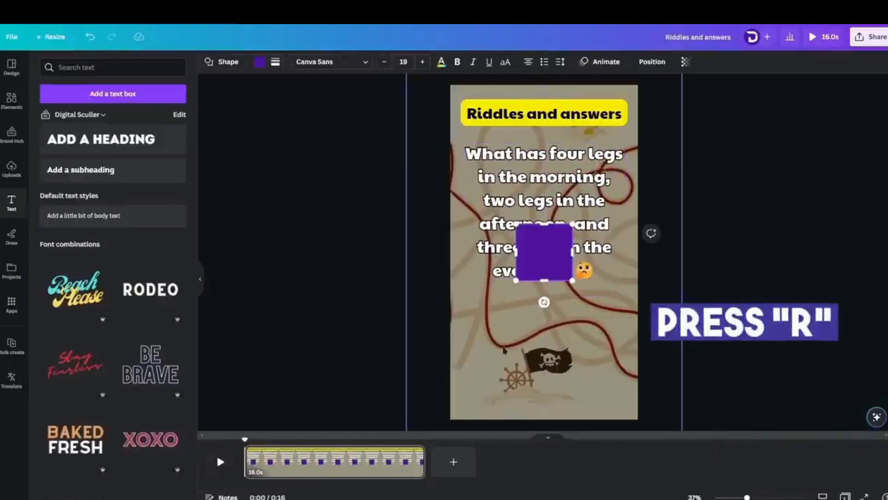
left_click_drag(549, 264, 502, 345)
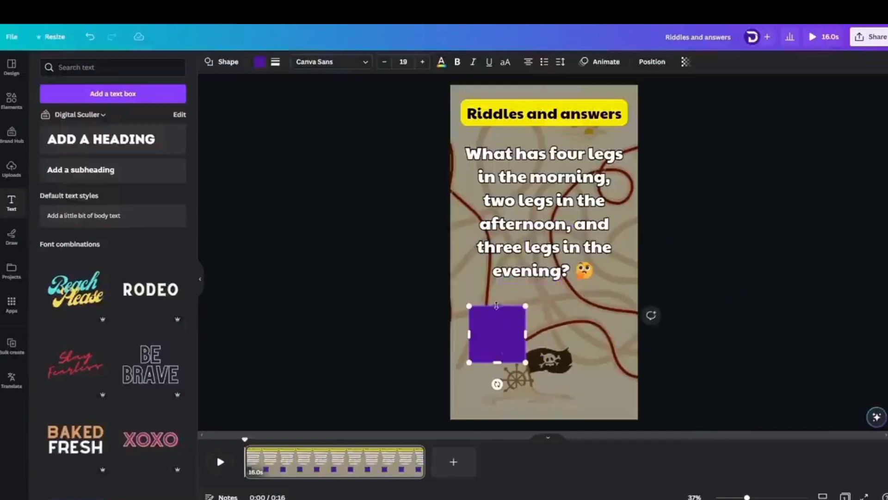
left_click_drag(497, 306, 624, 353)
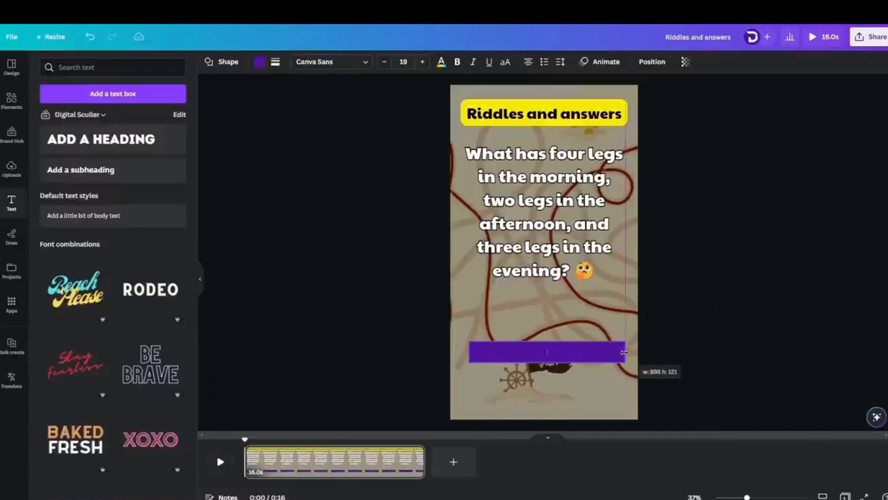
left_click_drag(512, 351, 511, 378)
- Fill the timer bar with bright red from the default solid colours and deselect it
left_click(260, 63)
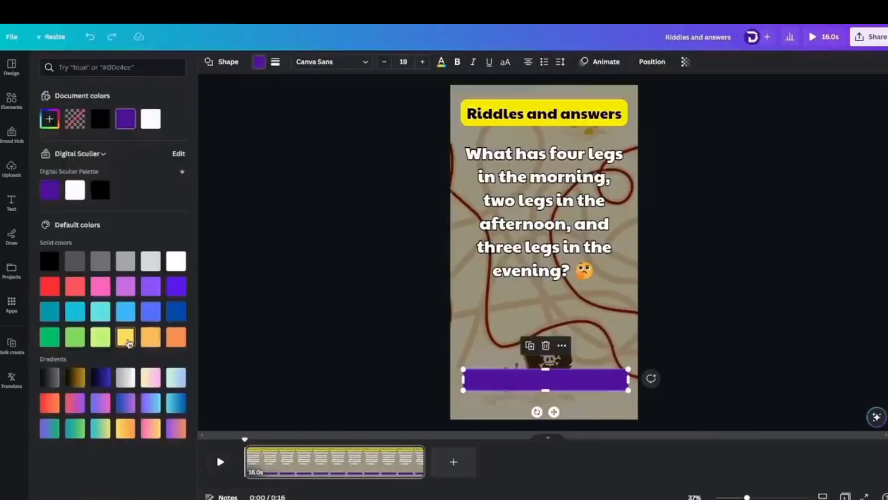
left_click(50, 286)
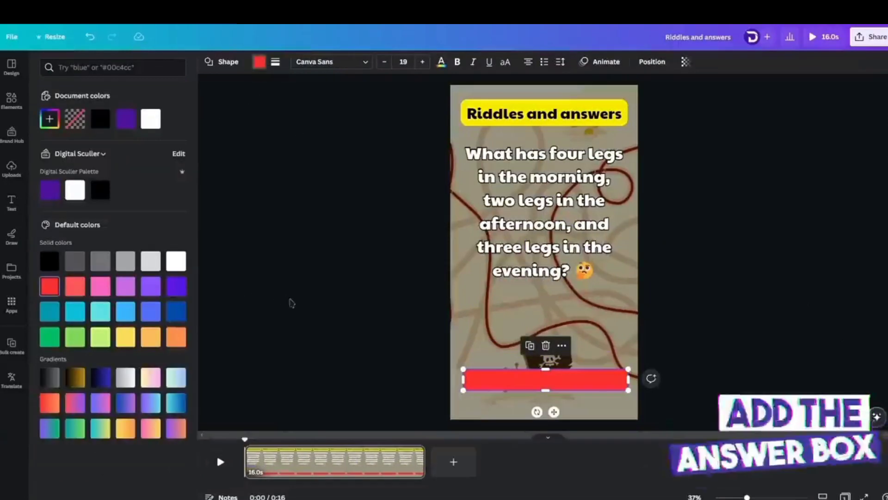
key("Escape")
left_click(323, 336)
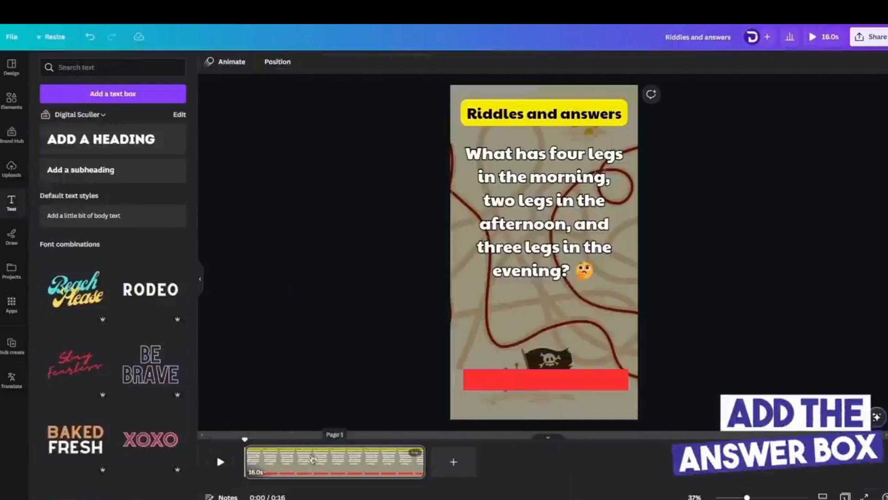
- Duplicate the riddle text below the original and replace the copy's wording with the matching answer "A human" and its emoji from ChatGPT
left_click(553, 225)
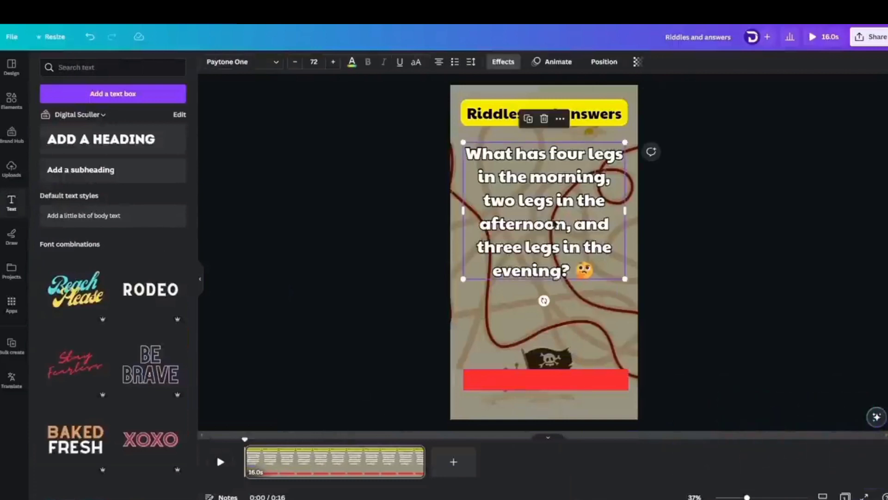
left_click_drag(553, 225, 555, 326)
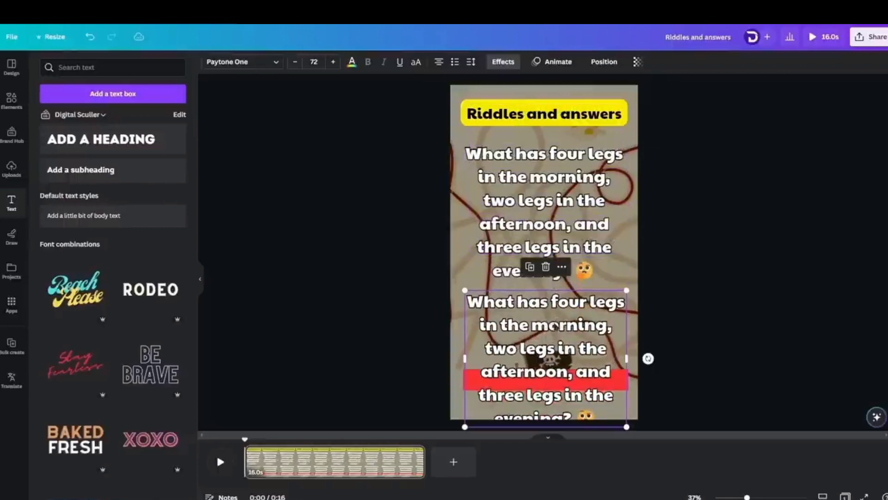
key("alt+Tab")
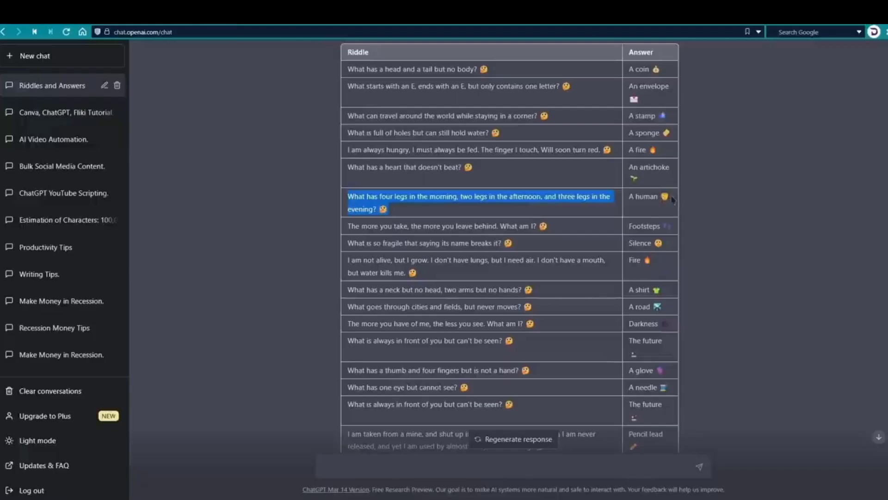
left_click_drag(671, 197, 647, 196)
key("ctrl+c")
key("alt+Tab")
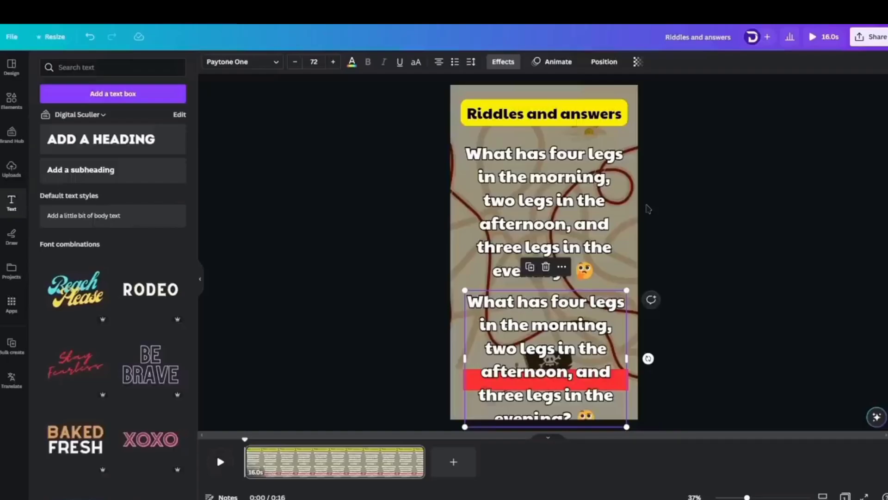
double_click(571, 302)
key("ctrl+a")
key("ctrl+v")
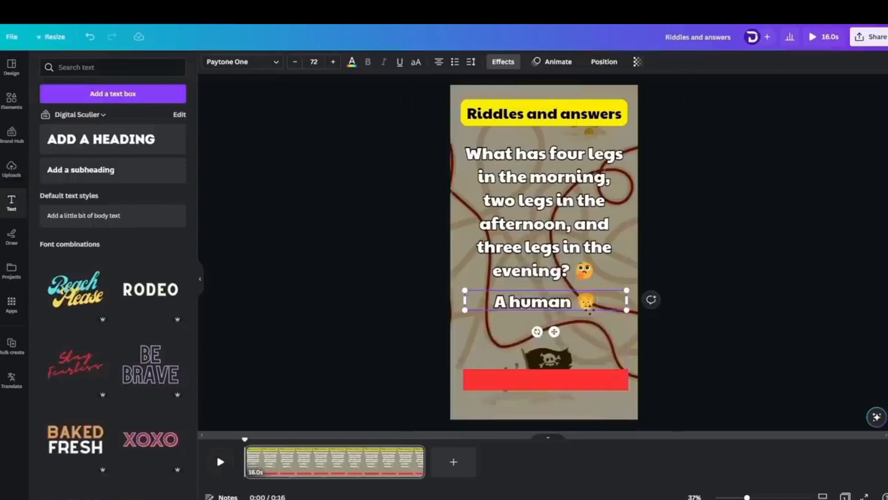
- Enlarge the answer text to font size 111 and centre it between the riddle and the red bar
left_click_drag(627, 302, 597, 363)
mouse_move(571, 322)
left_mouse_down()
mouse_move(581, 313)
mouse_move(552, 323)
left_mouse_up()
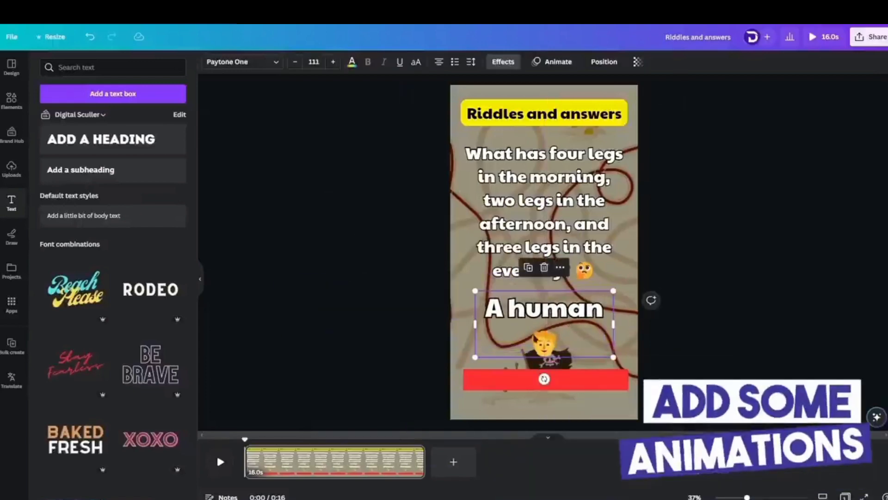
left_click(519, 372)
- Apply the Pop text animation to the "Riddles and answers" heading
left_click(526, 121)
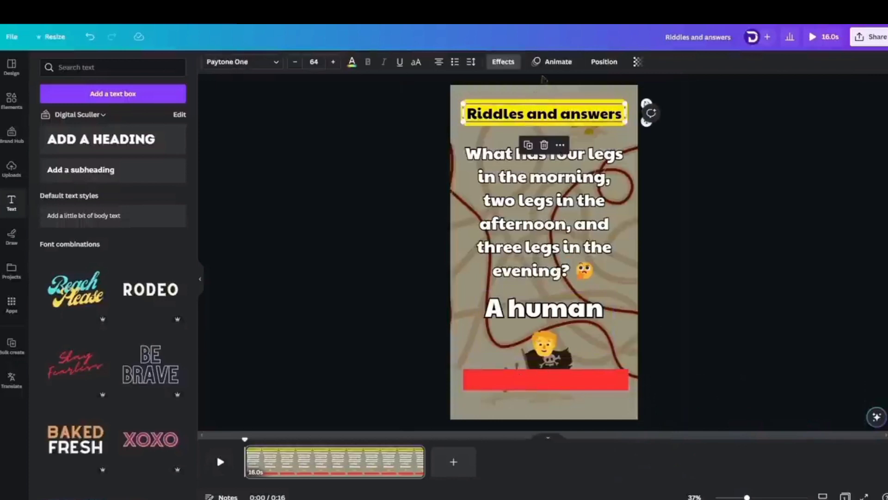
left_click(558, 63)
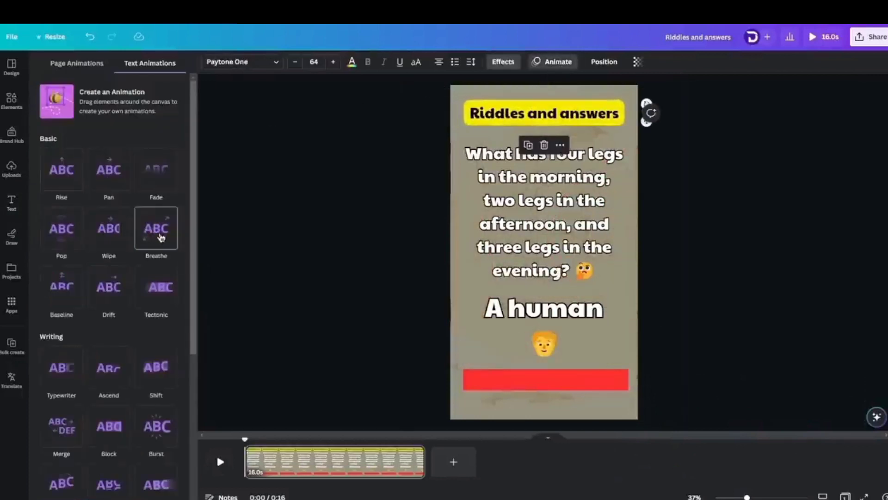
left_click(64, 232)
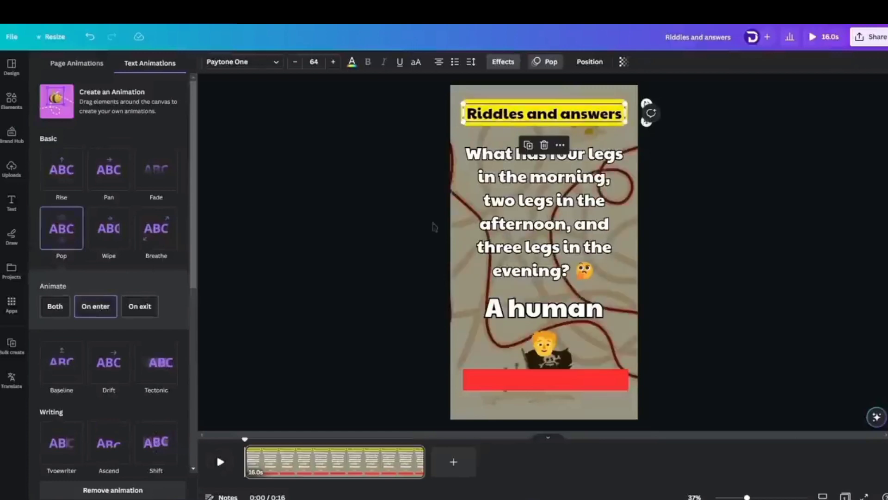
- Apply the Ascend text animation to the riddle text and set it to animate on both enter and exit
left_click(518, 215)
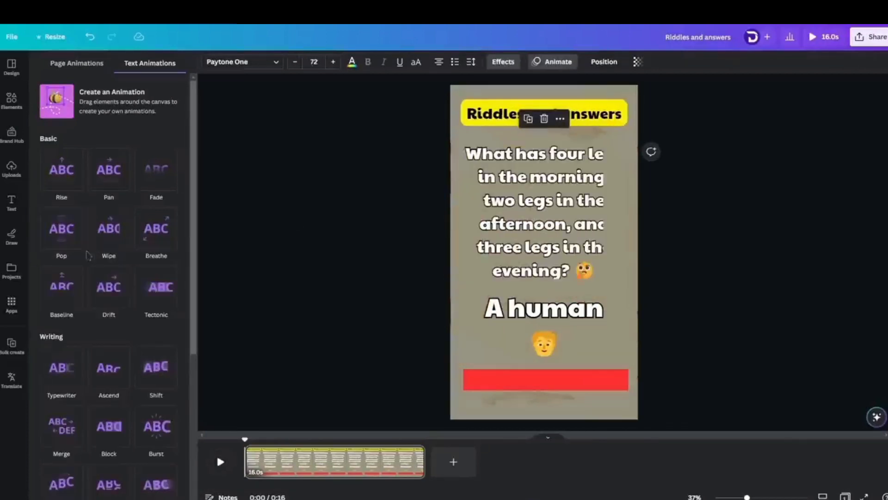
scroll(109, 267, "down", 2)
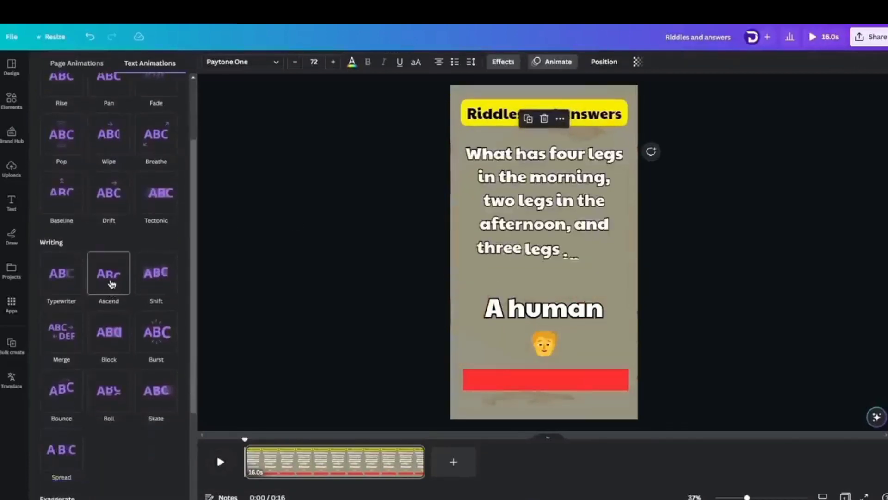
left_click(115, 283)
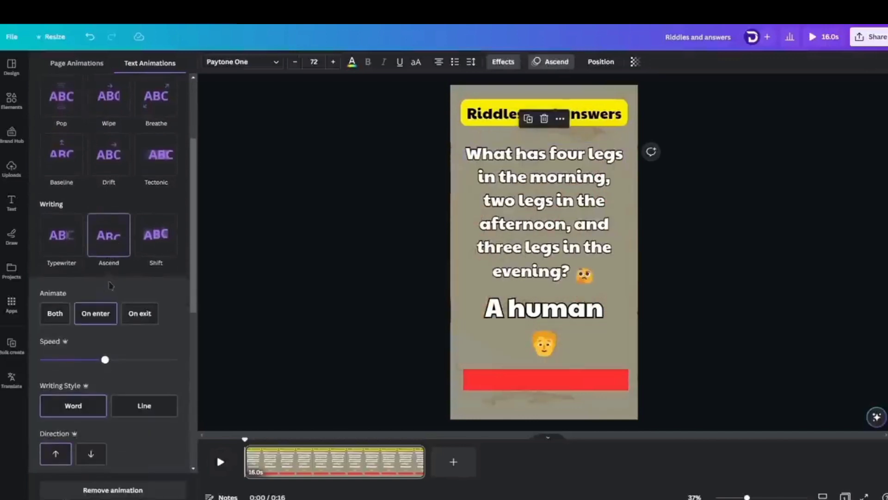
left_click(56, 314)
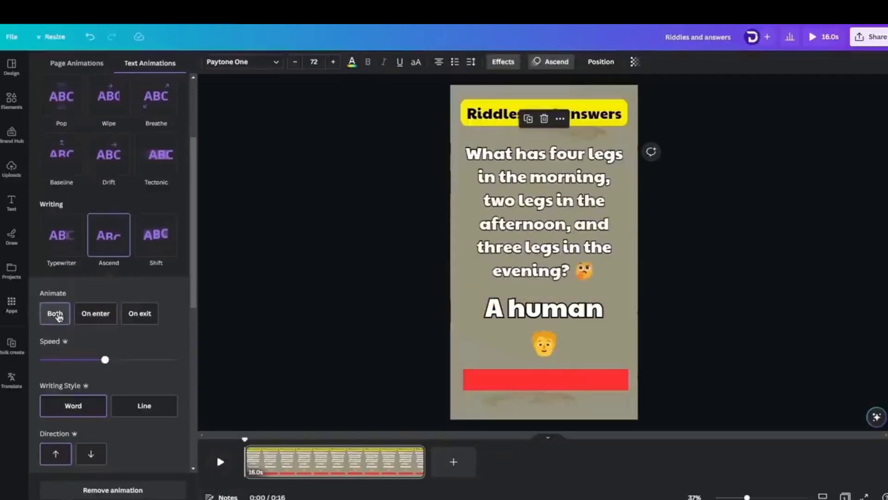
- Apply the Burst animation on enter to the answer text and a slowed-down Wipe animation on enter to the red bar
left_click(527, 315)
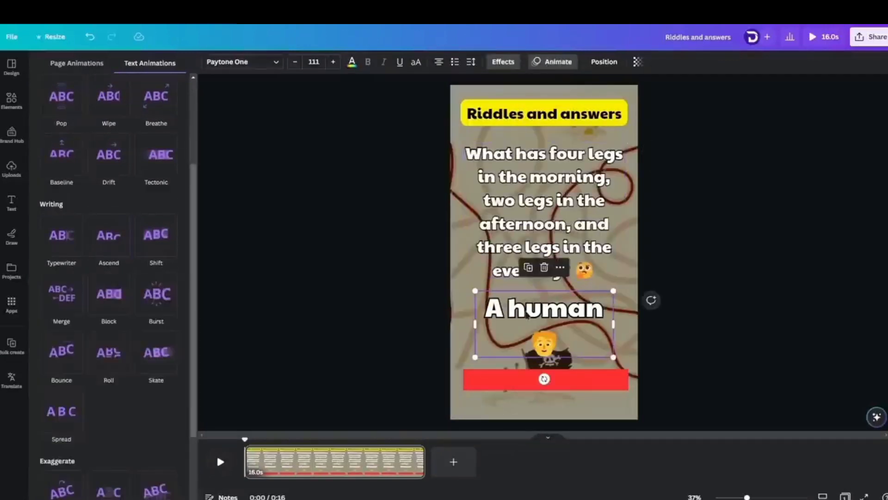
left_click(154, 299)
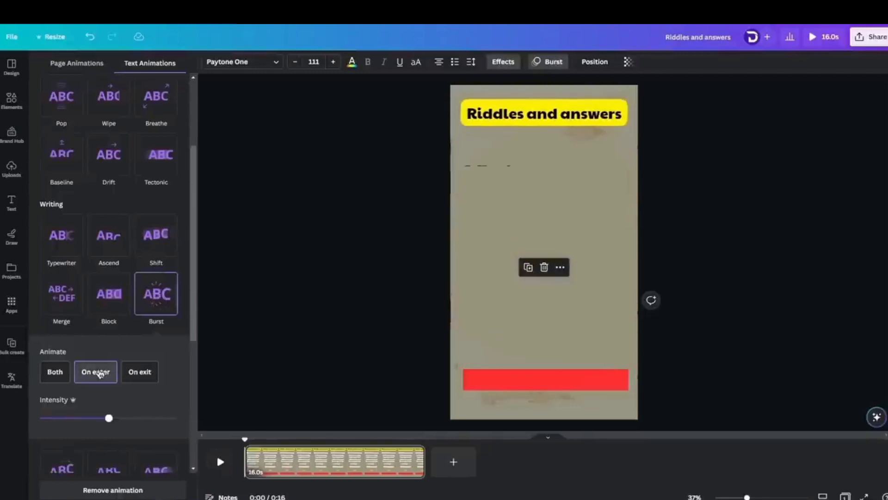
left_click(500, 381)
left_click(108, 228)
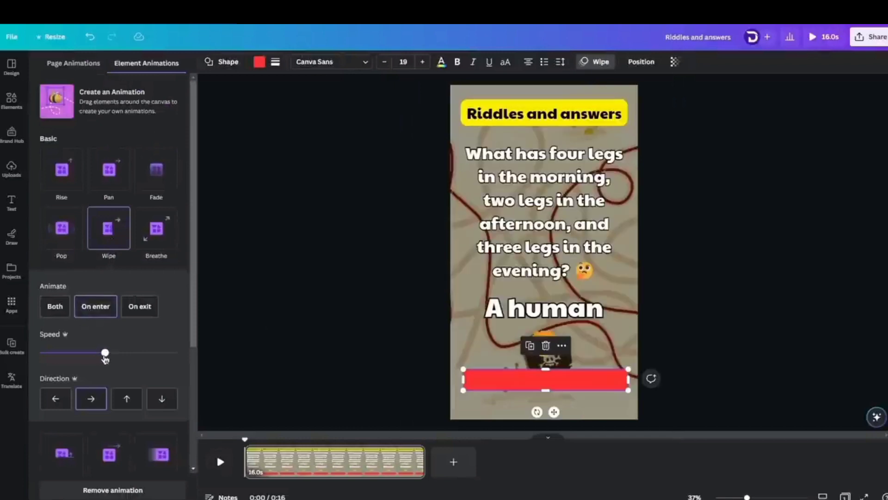
left_click_drag(105, 354, 53, 354)
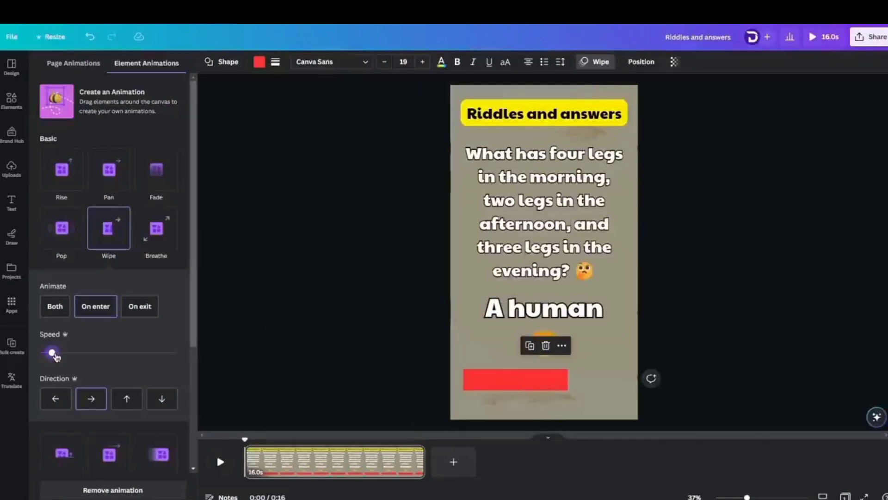
left_click(384, 381)
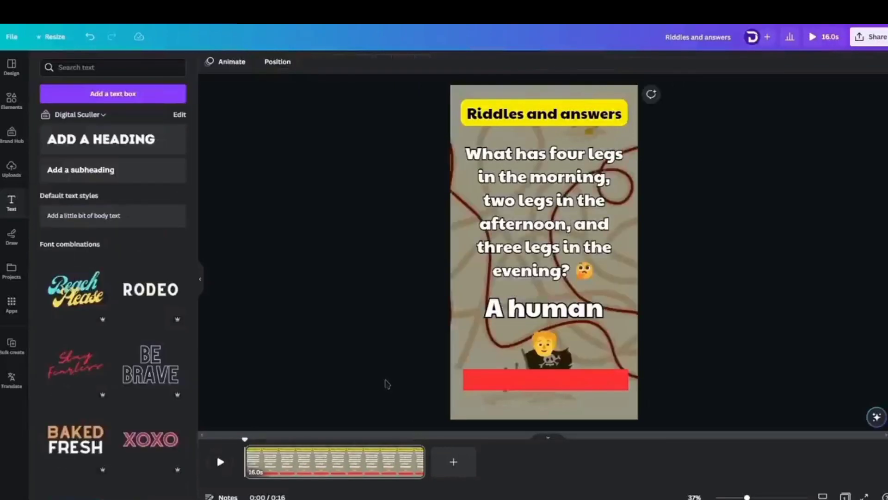
- Play back the opening animations and show the red bar's timing on the timeline
left_click(222, 462)
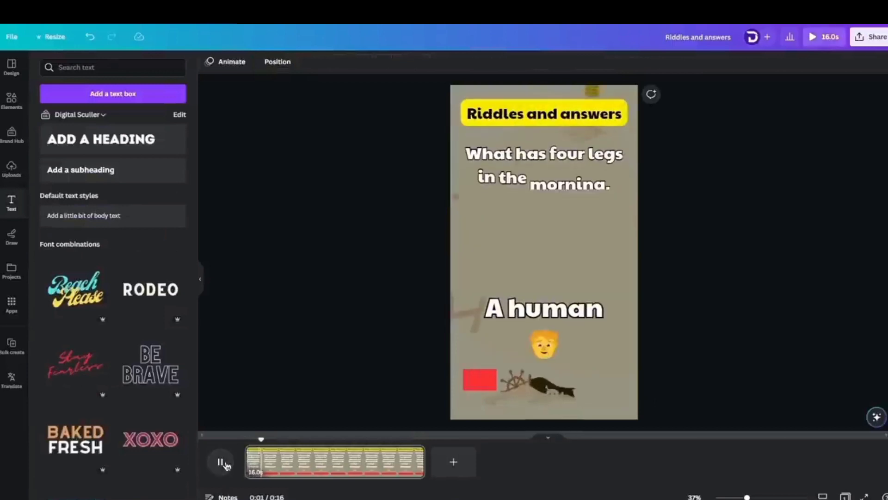
left_click(226, 465)
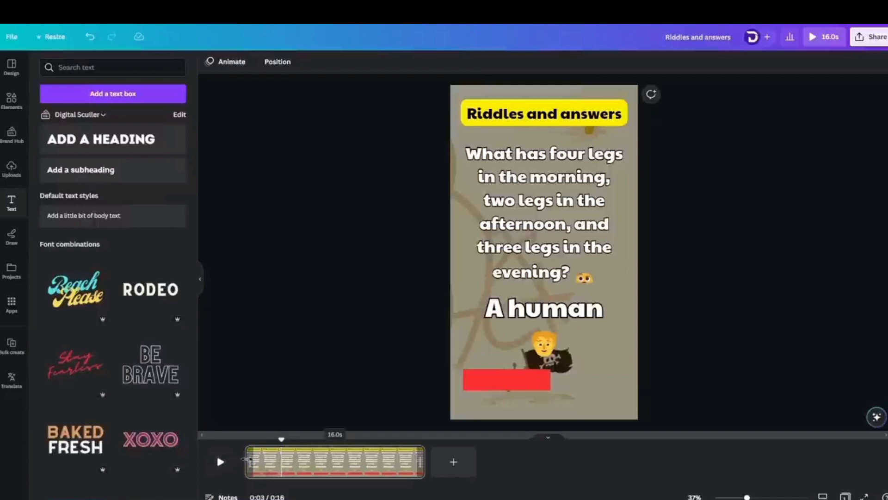
left_click(518, 381)
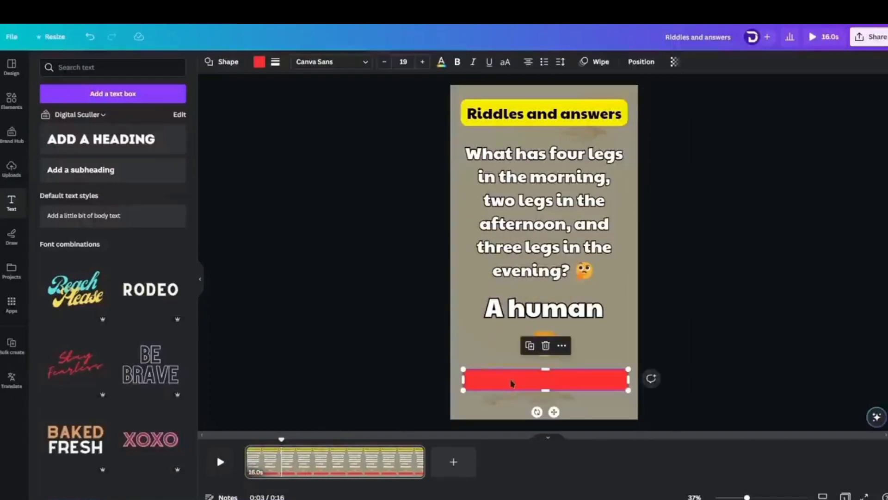
right_click(511, 383)
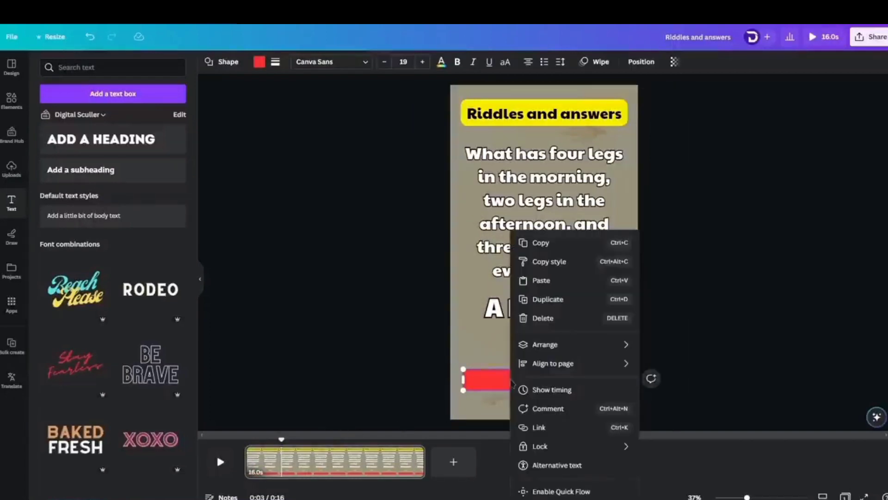
left_click(538, 393)
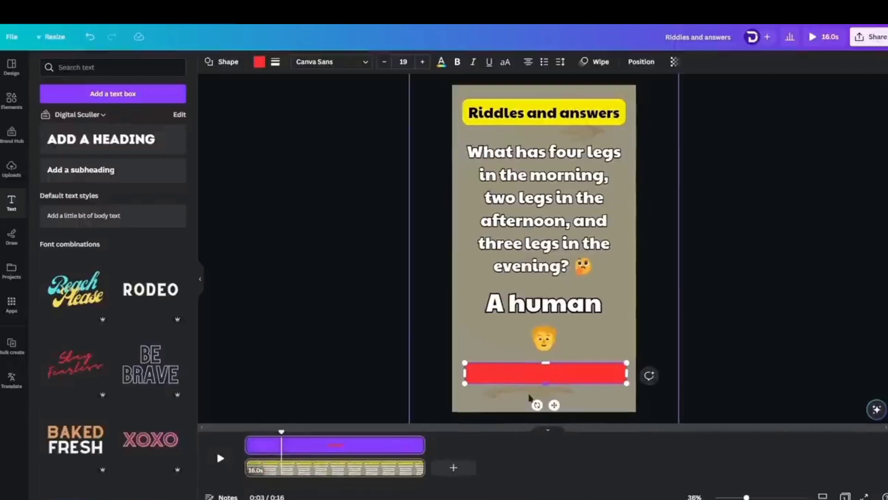
- Trim the start of the red bar's timing to about 4 seconds, after the riddle has fully appeared, for a 12.0 s duration
left_click(265, 447)
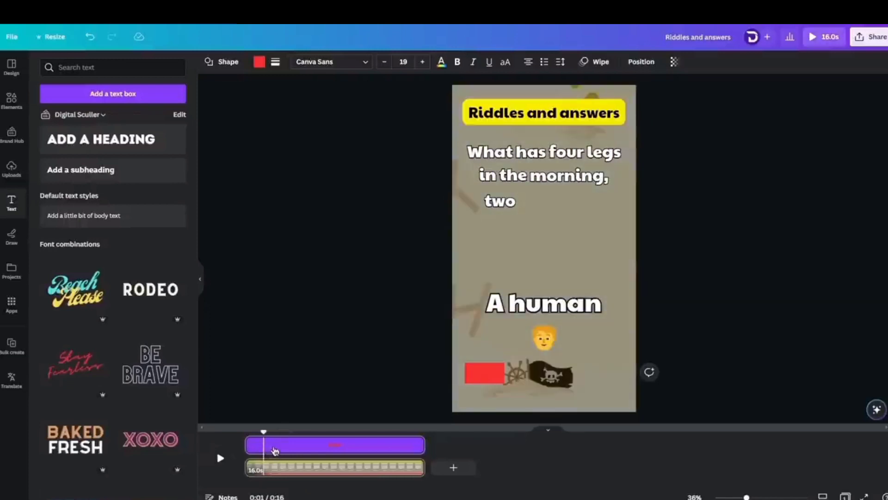
left_click(277, 449)
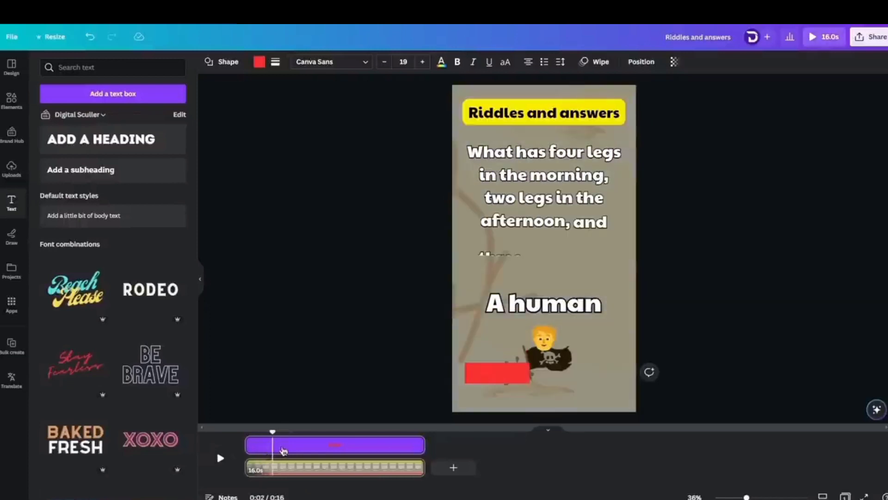
left_click(283, 449)
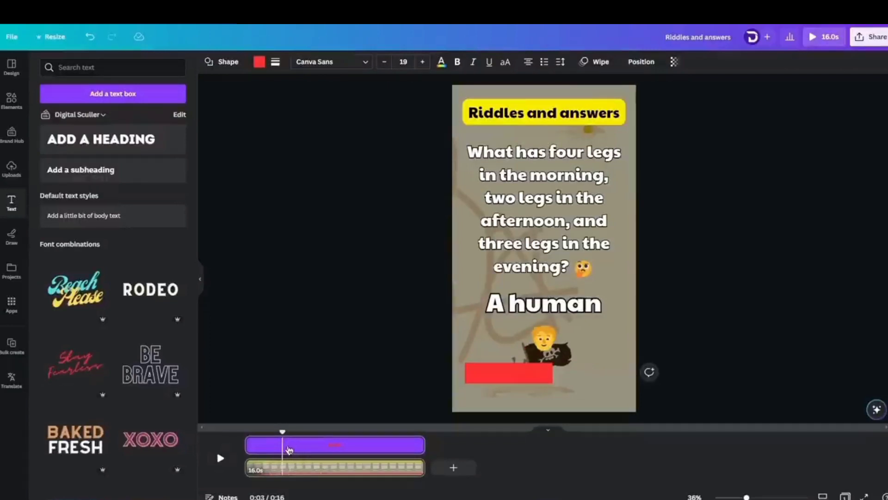
left_click(285, 447)
left_click(287, 449)
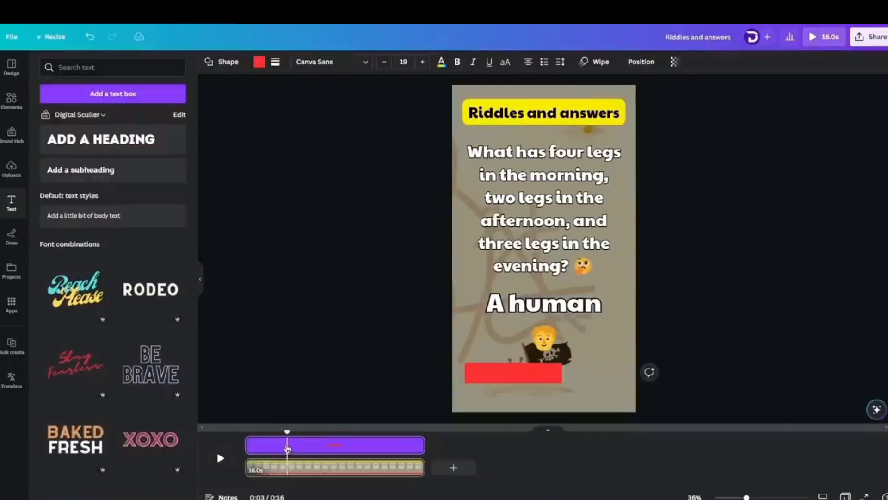
left_click(276, 449)
key("space")
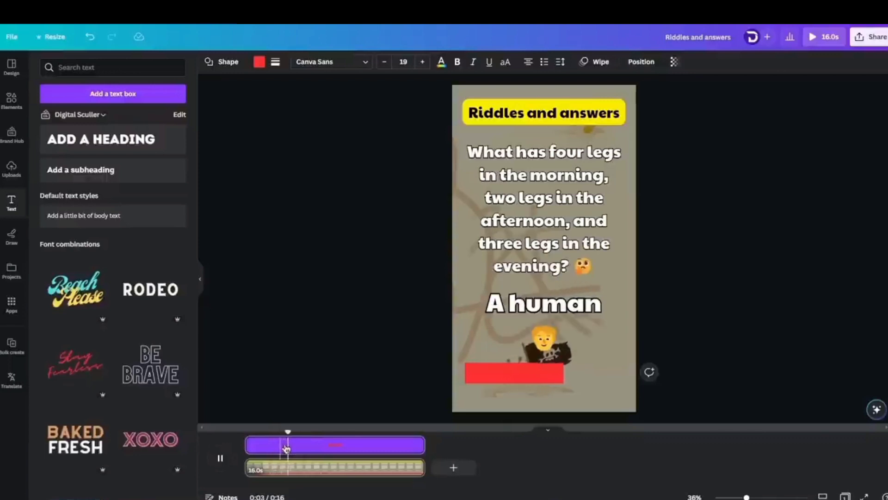
key("space")
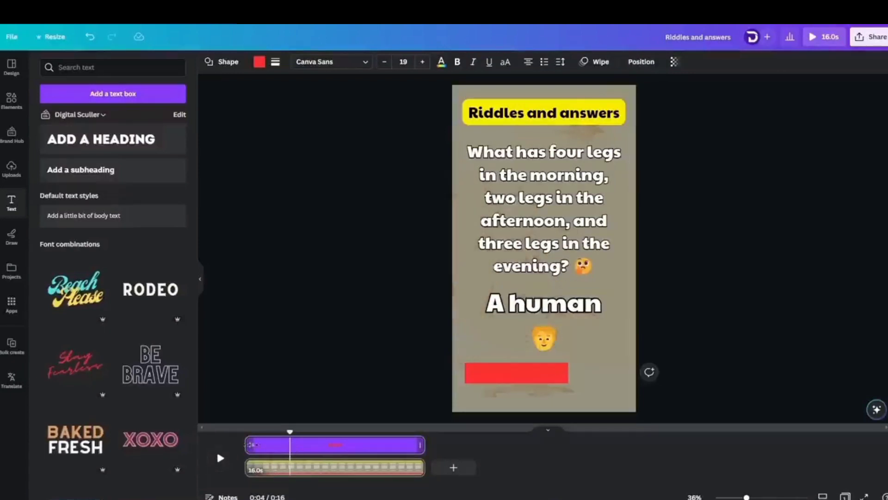
left_click_drag(249, 445, 289, 445)
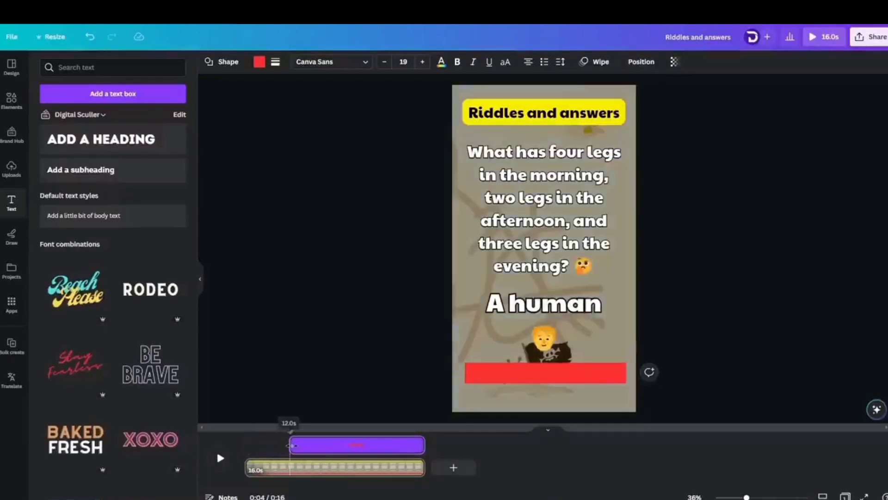
- Trim the end of the red bar's timing to about the 13-second mark, for a 9.3 s duration
key("space")
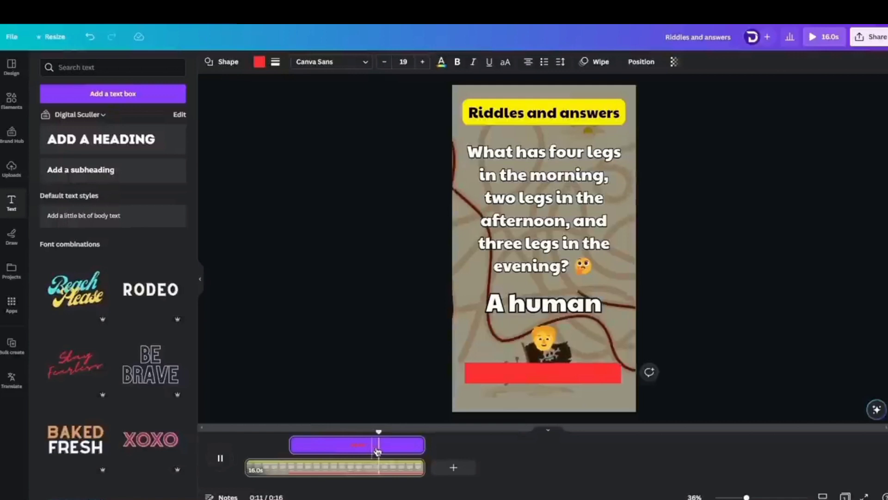
left_click(391, 449)
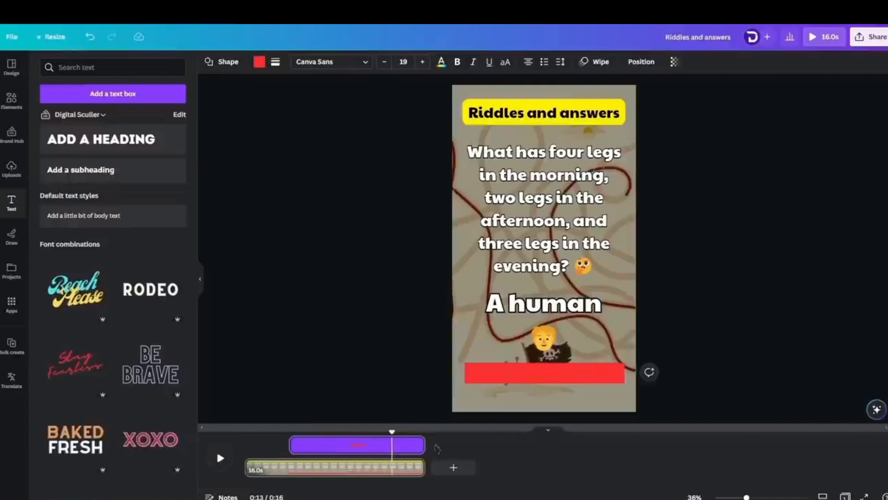
left_click_drag(421, 445, 394, 444)
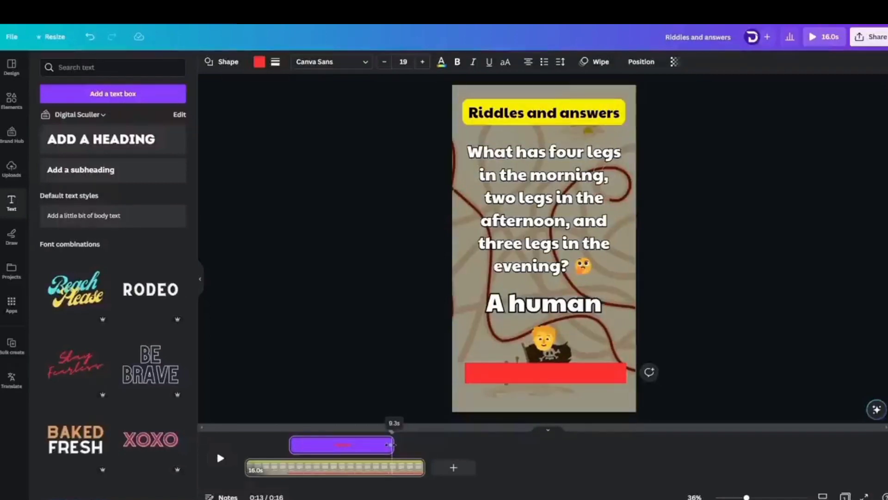
- Trim the riddle text's timing to end at 13.3 s and the answer text's timing to start at that same point
left_click(525, 238)
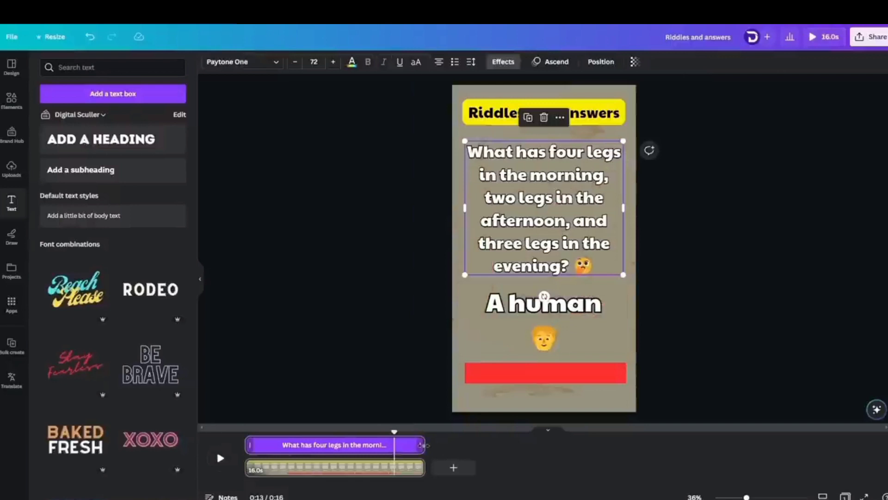
left_click_drag(422, 445, 393, 445)
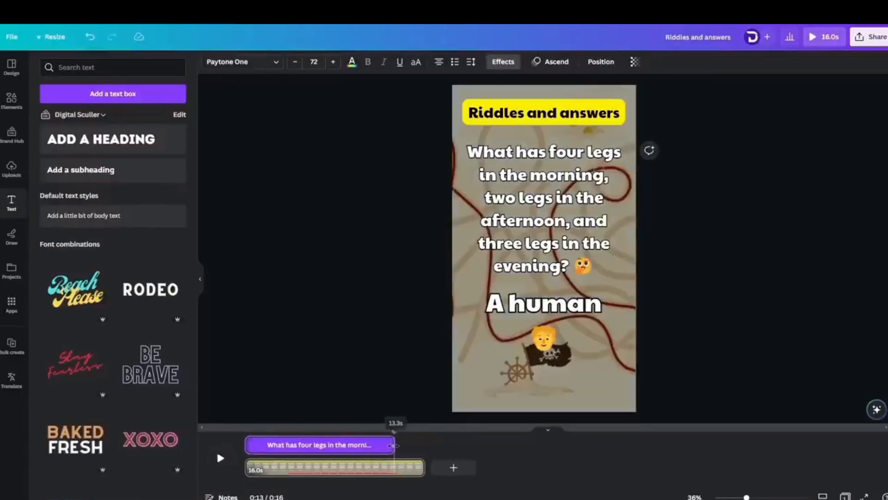
left_click(512, 308)
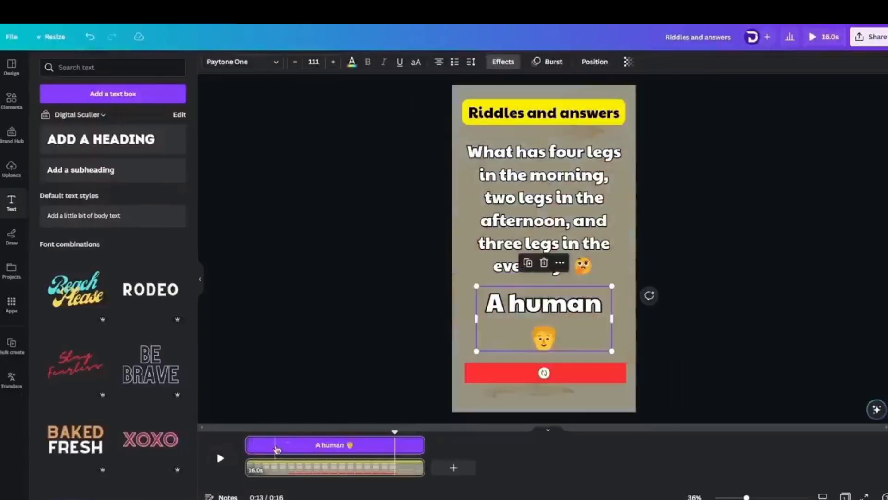
left_click_drag(250, 445, 396, 445)
left_click(384, 447)
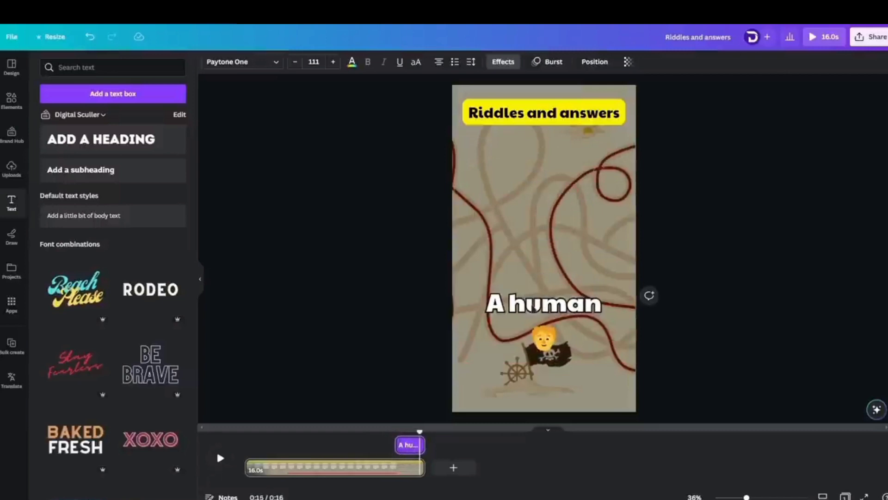
- Move the answer text up over the middle of the riddle text and play the video from the start
left_click(534, 307)
left_click_drag(542, 310, 540, 226)
left_click(227, 458)
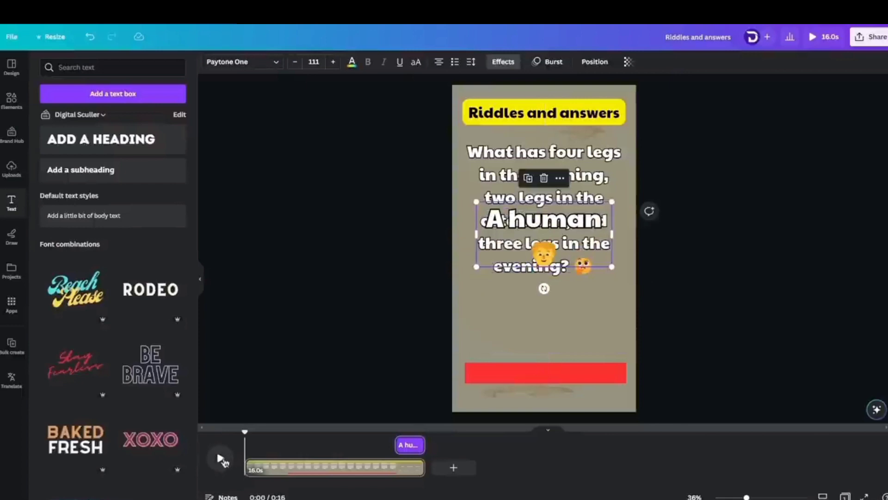
left_click(222, 460)
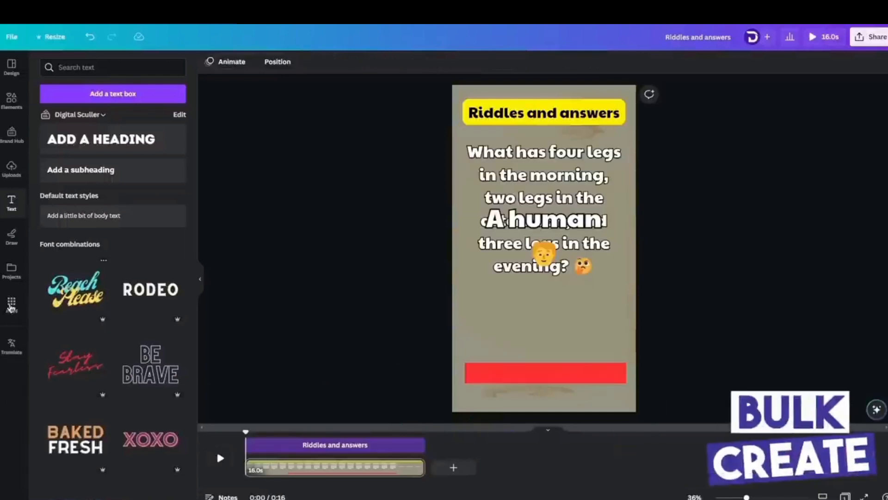
- Search the apps for "bulk create" and open the Bulk create app
left_click(11, 305)
left_click(145, 68)
type("bu")
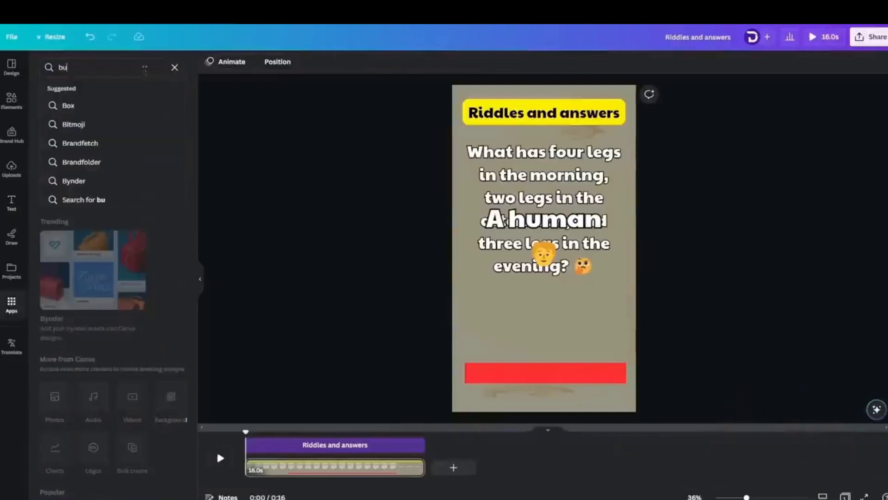
type("lk create")
key("Return")
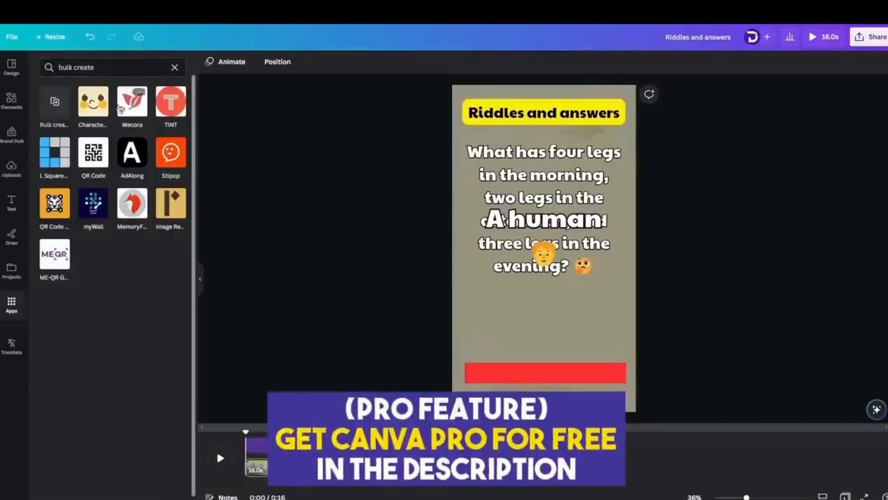
left_click(53, 103)
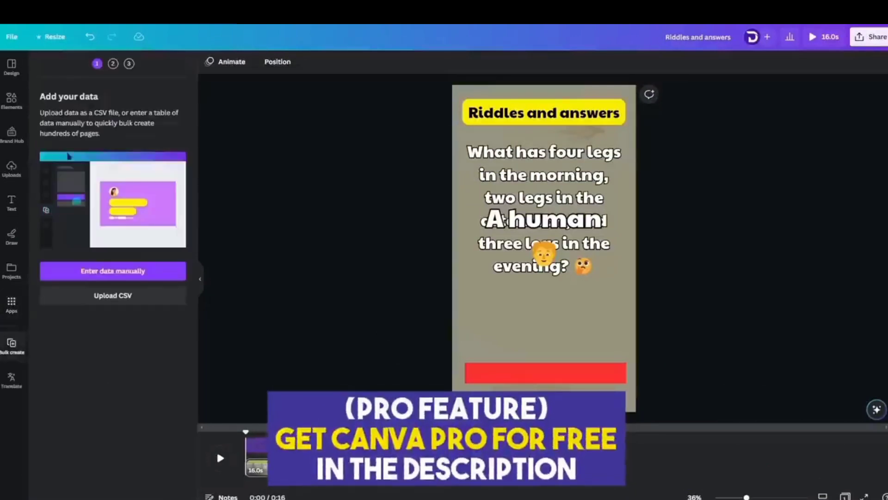
- Clear the sample data from the manual entry table and fill it with the first riddle and answer table copied from ChatGPT
left_click(118, 272)
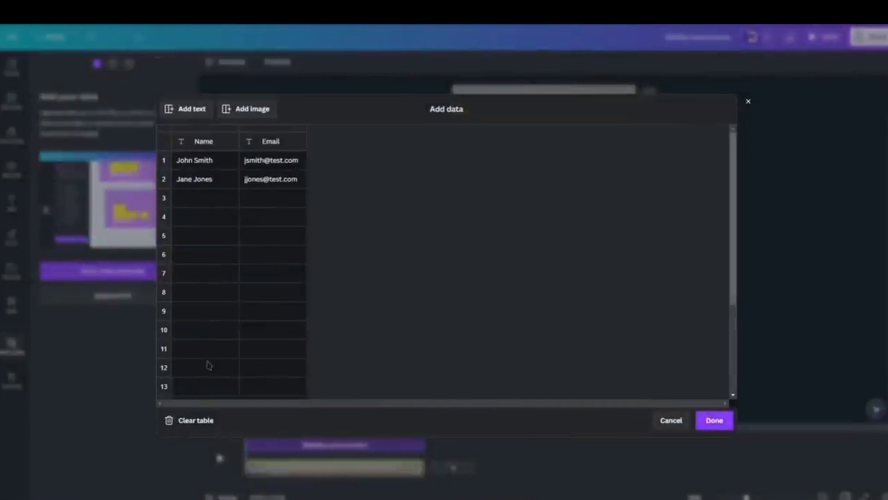
left_click(201, 420)
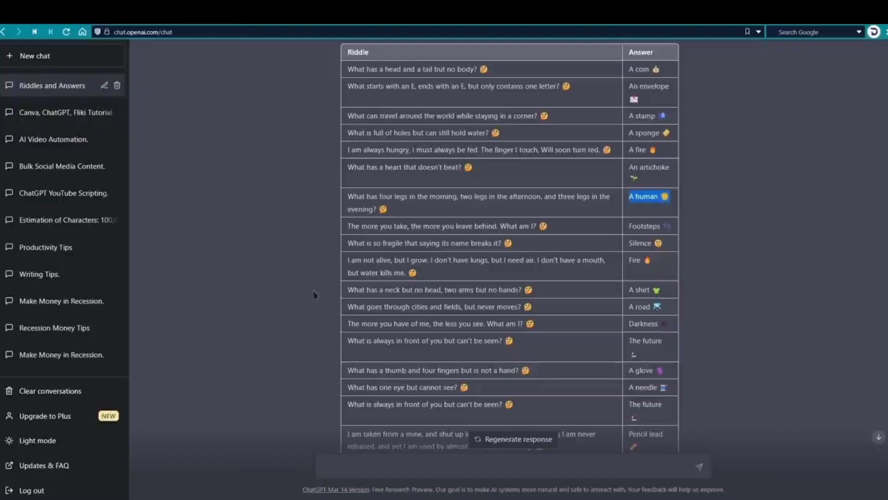
scroll(319, 222, "up", 1)
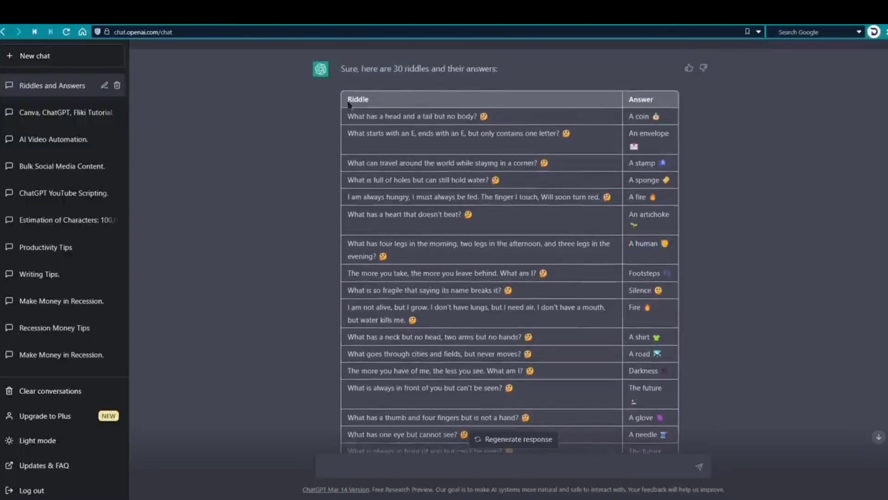
left_click_drag(348, 100, 651, 239)
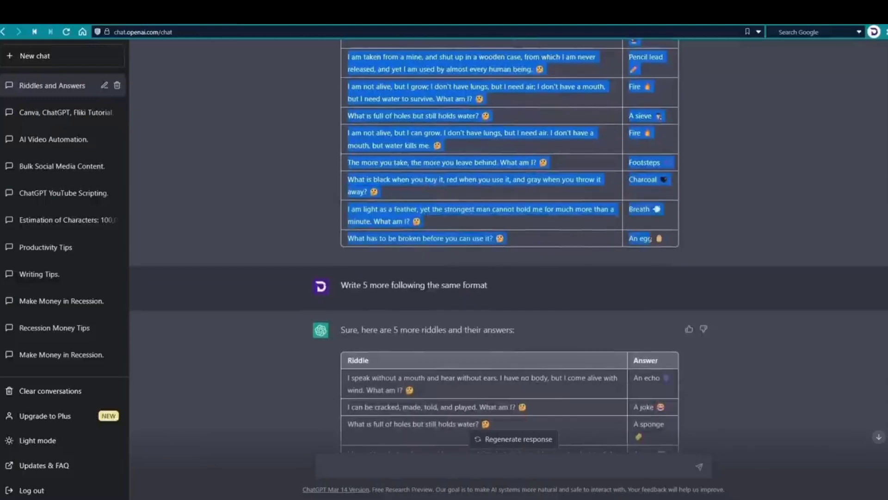
key("alt+Tab")
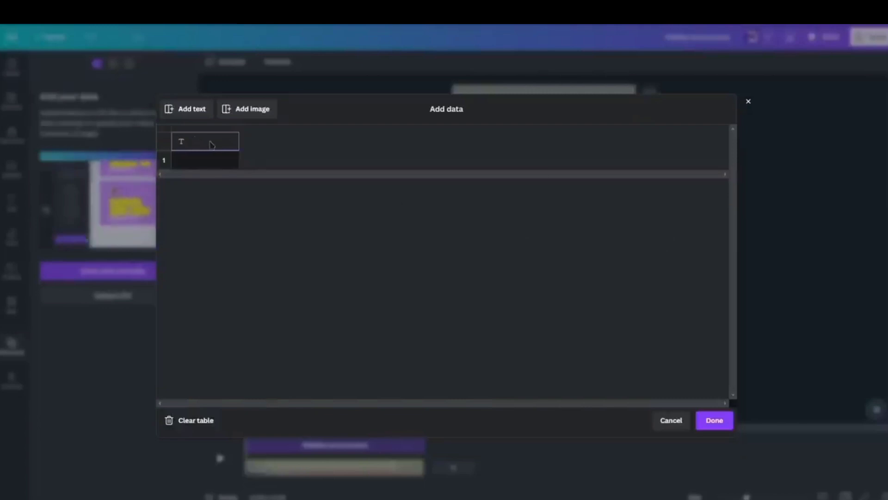
key("ctrl+v")
scroll(216, 202, "down", 2)
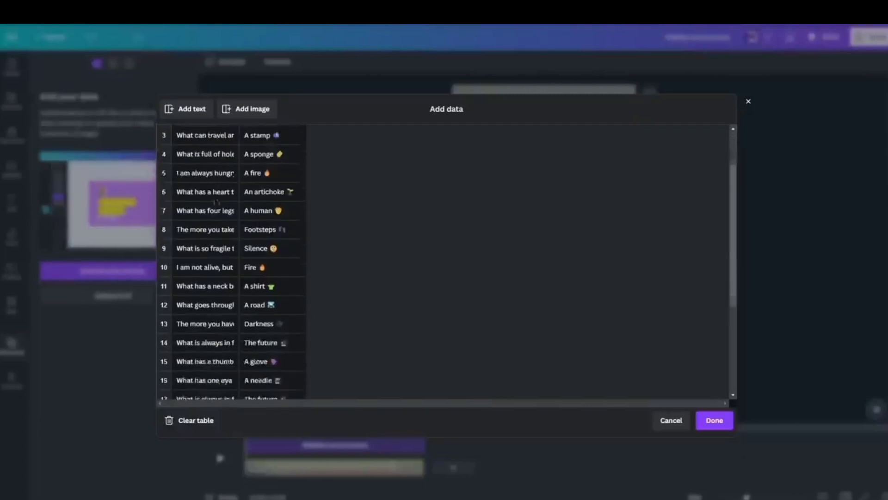
- Append the five additional riddles and answers from ChatGPT starting at row 26, check the table, and finish the data entry
scroll(216, 201, "down", 4)
left_click(242, 380)
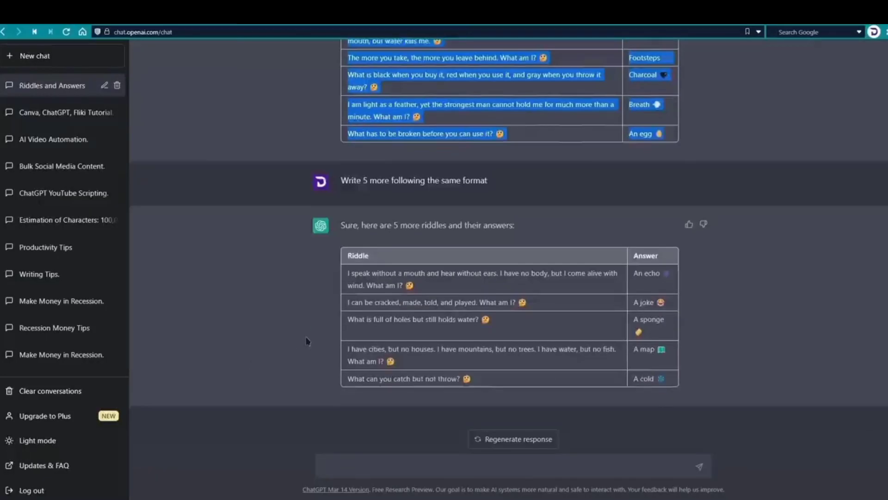
left_click_drag(348, 276, 666, 380)
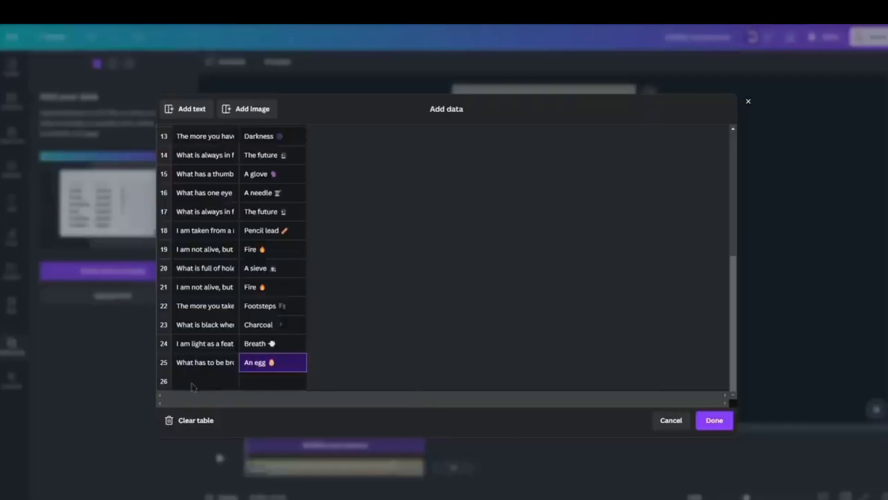
left_click(196, 383)
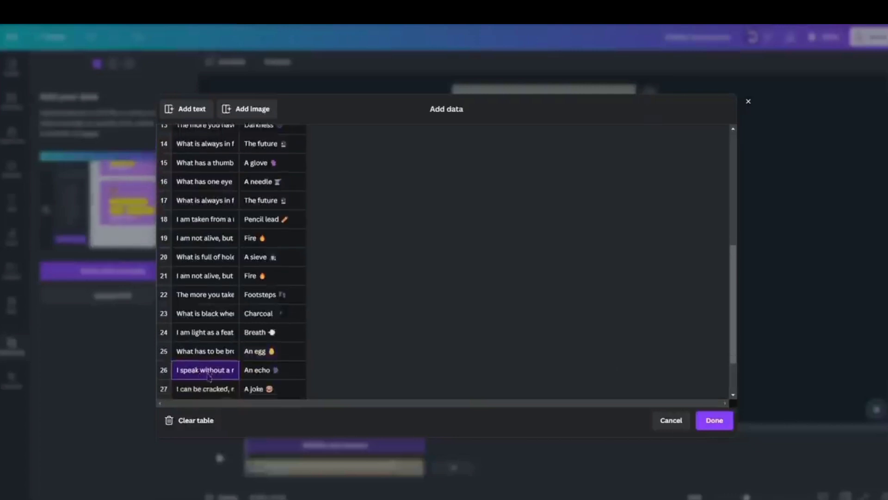
scroll(209, 377, "down", 2)
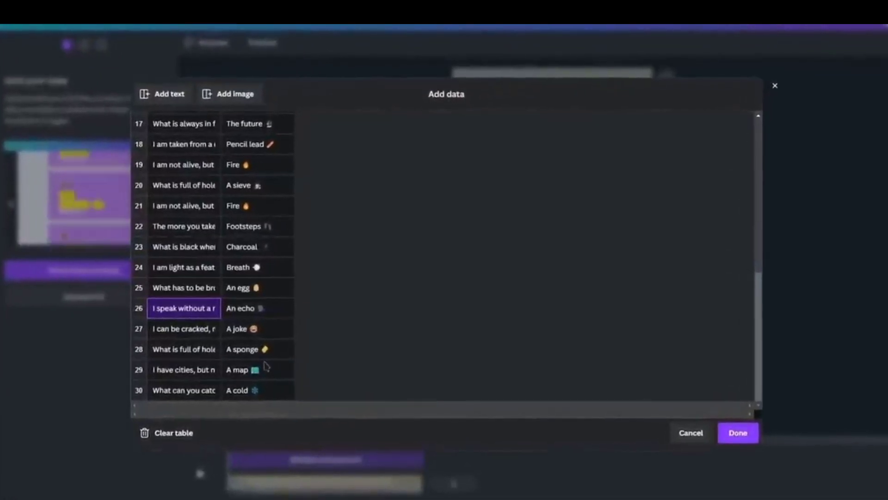
scroll(267, 365, "up", 1)
scroll(264, 366, "up", 5)
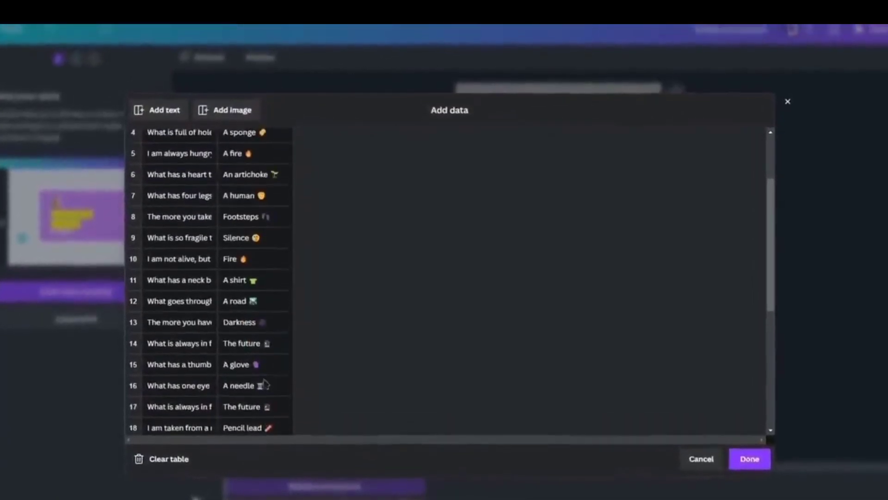
scroll(265, 379, "up", 3)
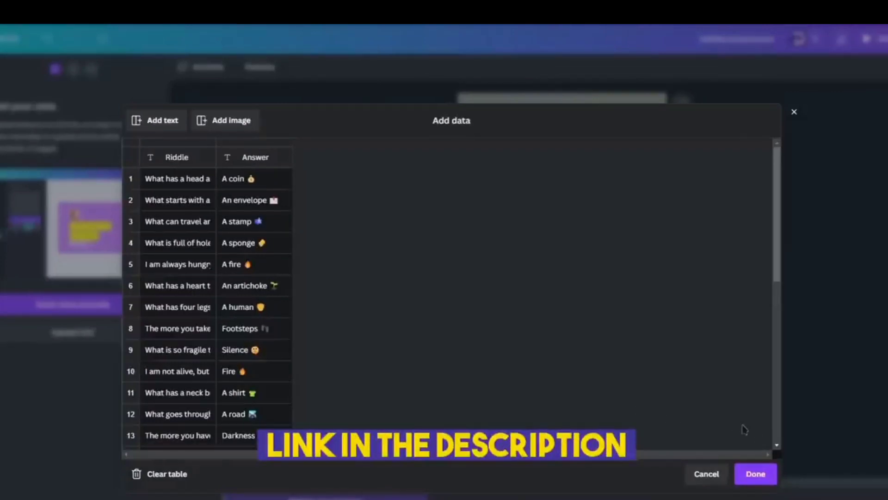
left_click(756, 474)
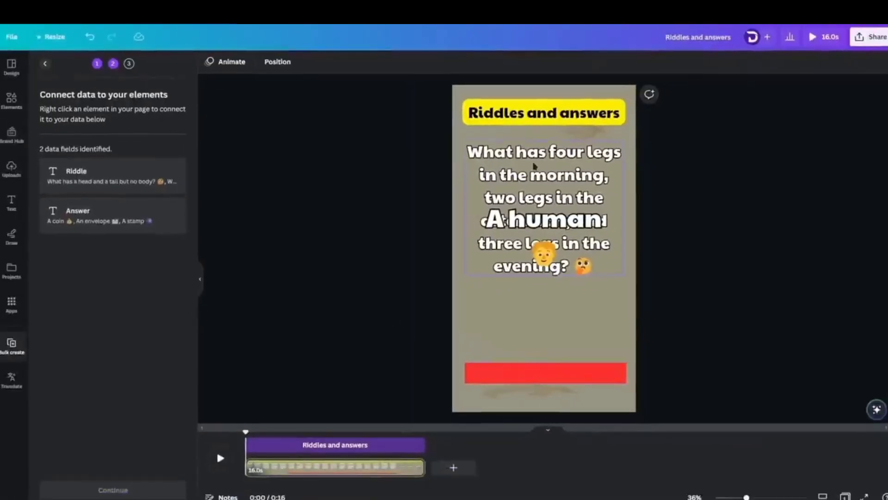
- Connect the riddle text element on the page to the Riddle data field
left_click(534, 160)
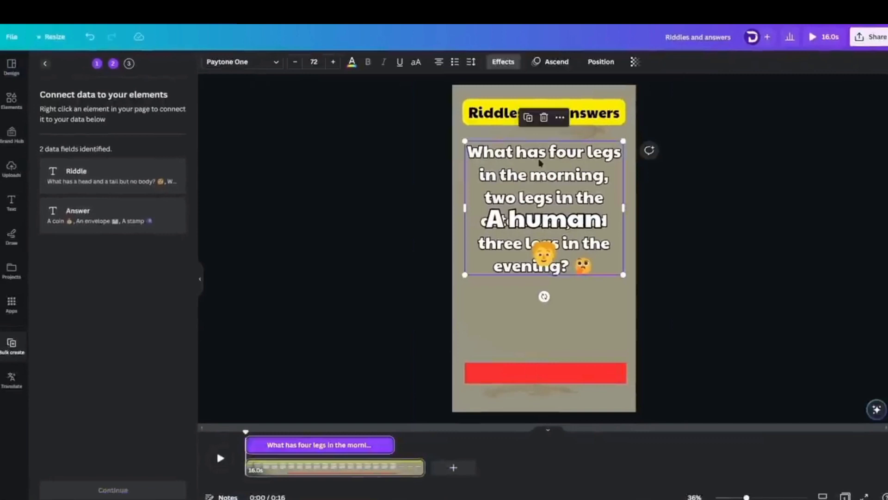
right_click(539, 162)
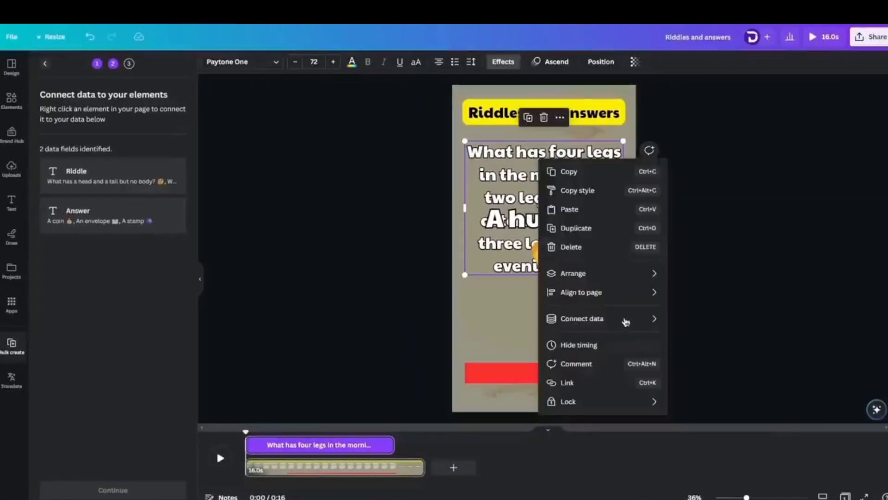
mouse_move(627, 319)
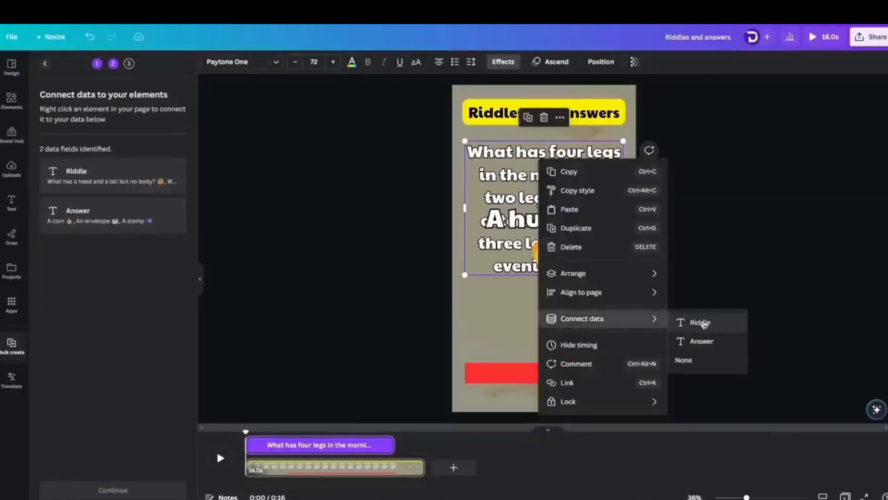
left_click(700, 323)
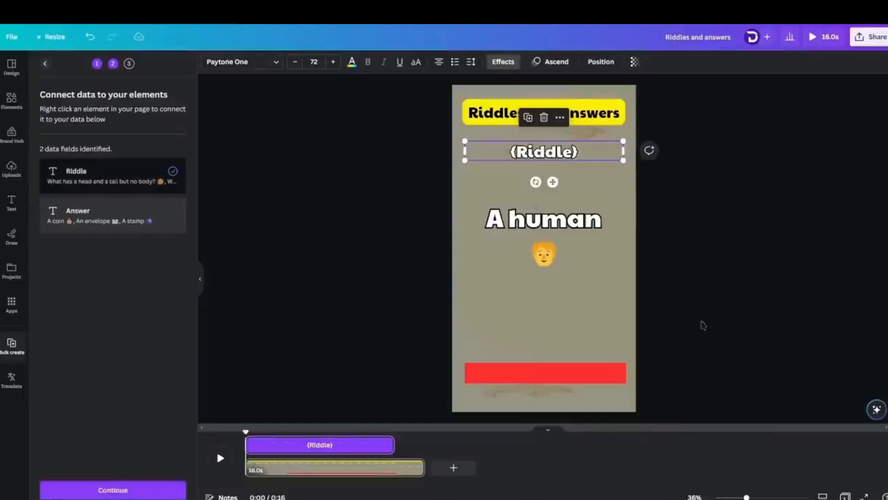
- Connect the "A human" answer text element to the Answer data field
left_click(564, 226)
right_click(550, 226)
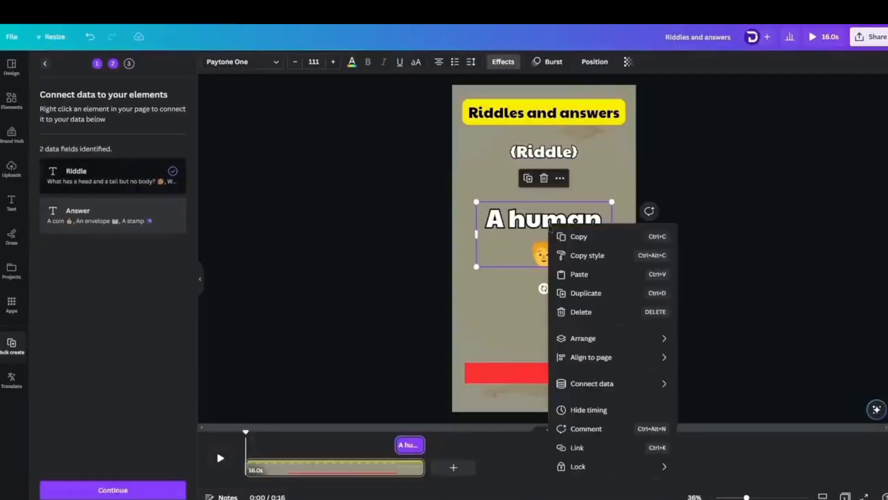
mouse_move(637, 390)
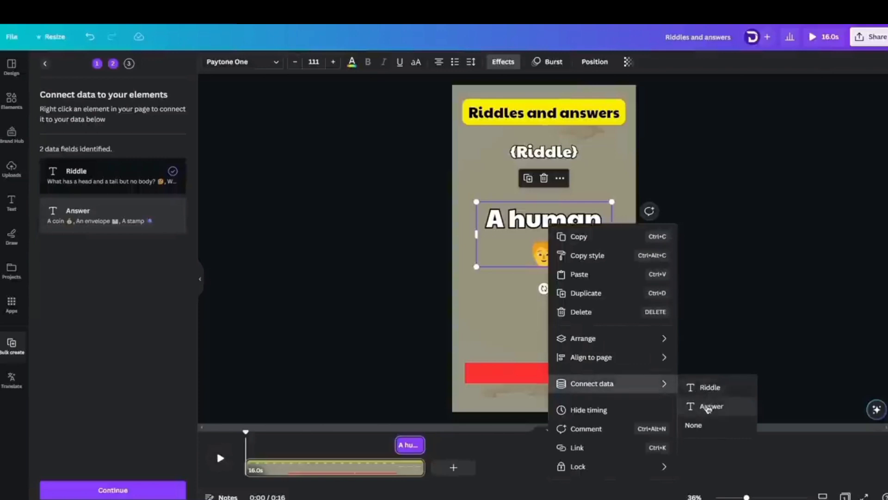
left_click(711, 407)
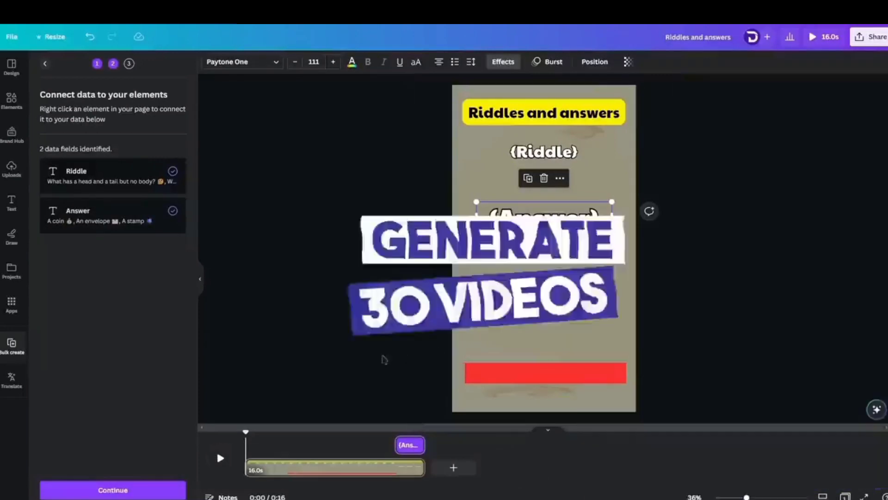
- Continue to applying the data, check the riddle list, and generate pages for all 30 rows
left_click(135, 490)
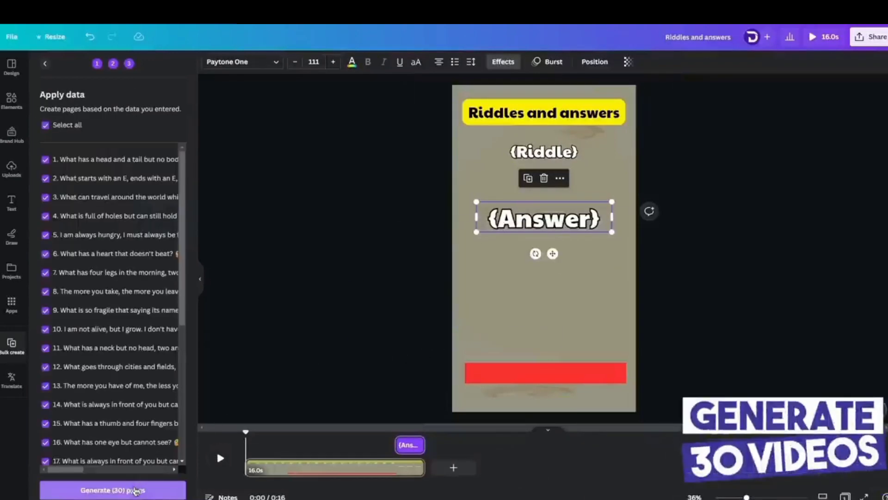
scroll(133, 410, "down", 5)
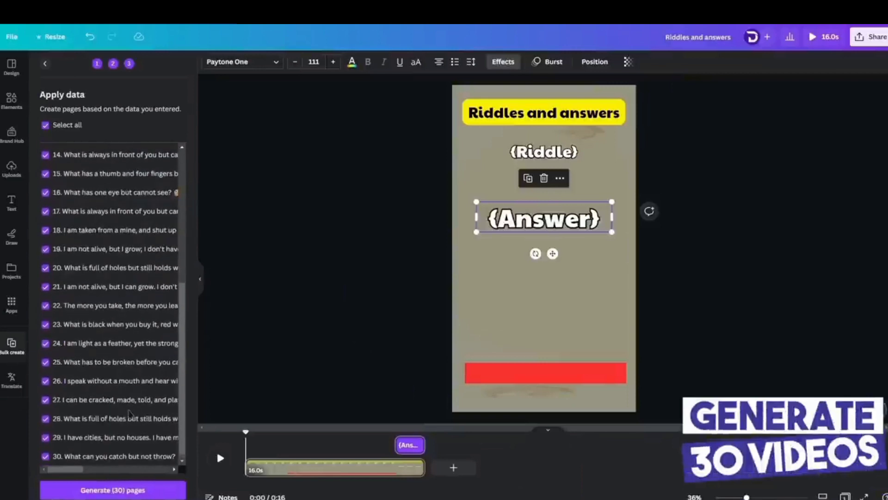
scroll(132, 412, "up", 5)
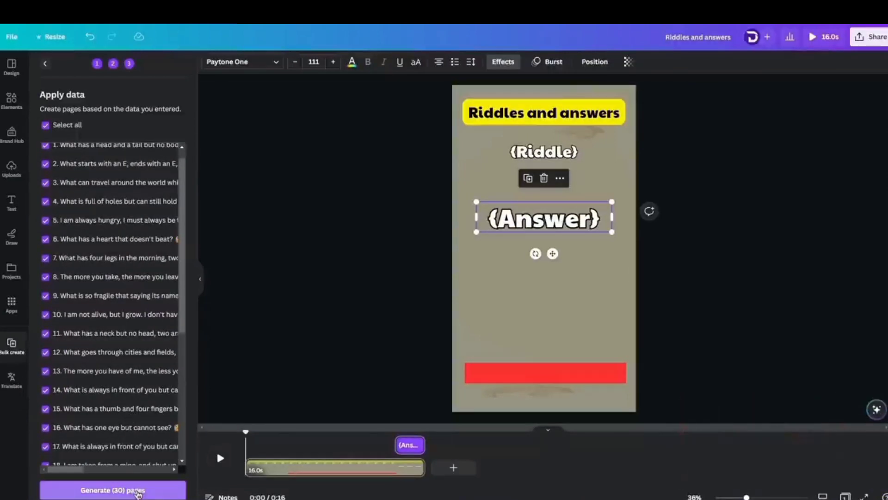
left_click(137, 493)
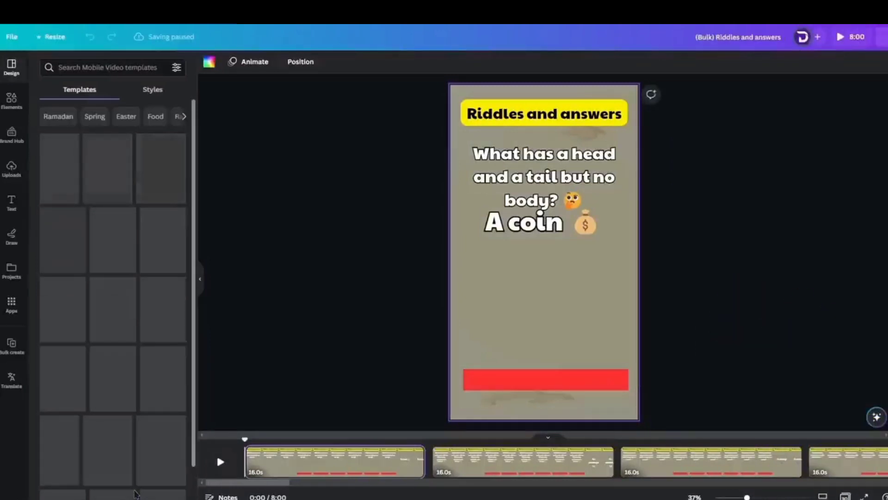
- Play the generated riddle video and look over all its pages in grid view
left_click(220, 462)
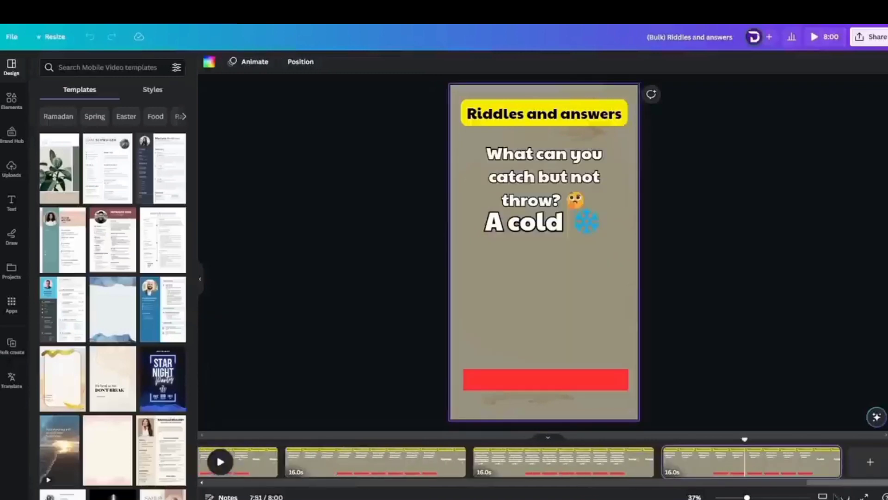
left_click(843, 496)
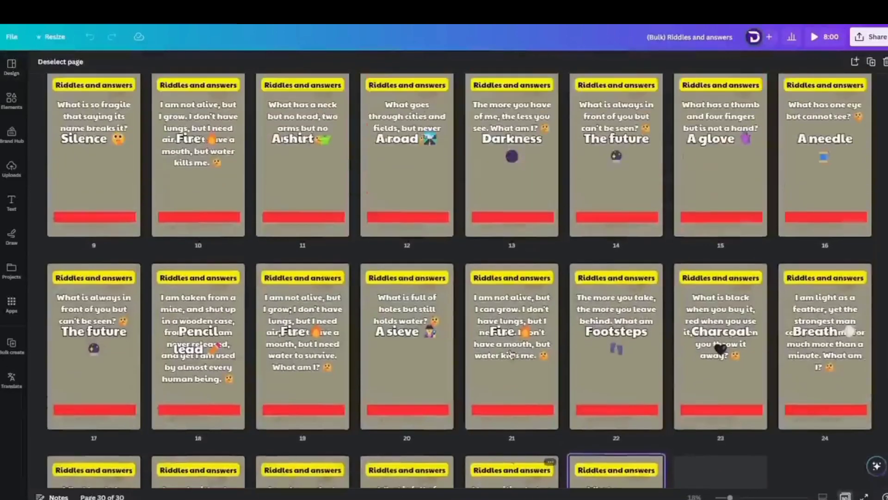
scroll(512, 354, "up", 5)
scroll(514, 345, "down", 10)
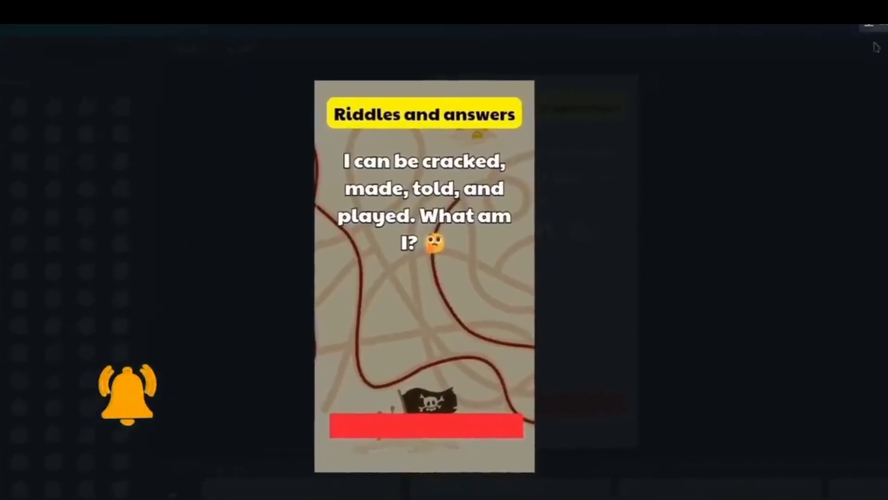
- Open the MP4 Video download settings and adjust which individual pages are selected for download
left_click(856, 46)
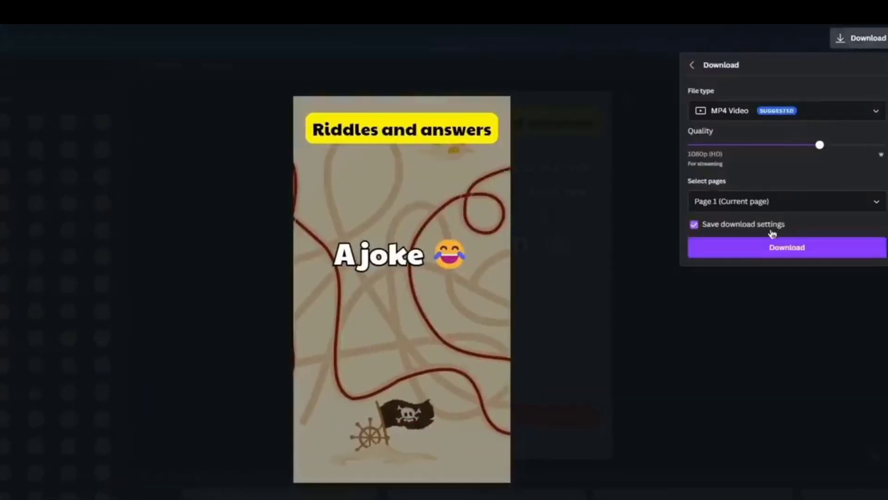
left_click(786, 202)
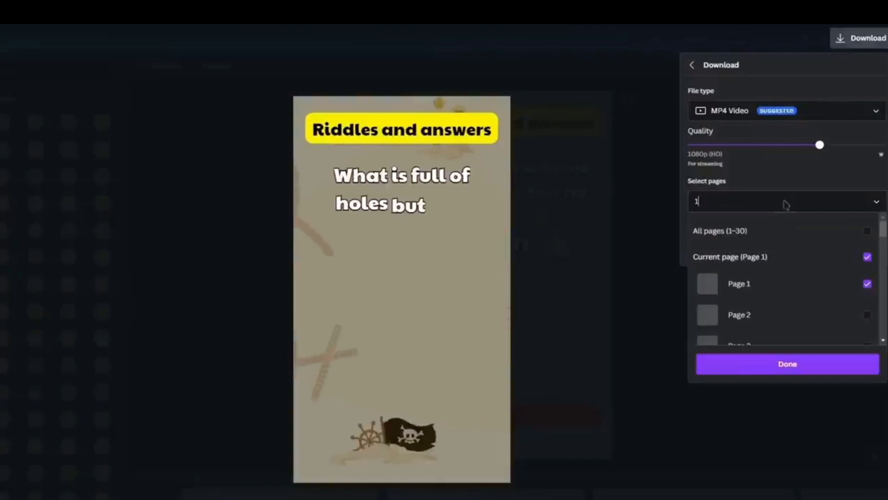
left_click(806, 260)
left_click(806, 260)
left_click(809, 322)
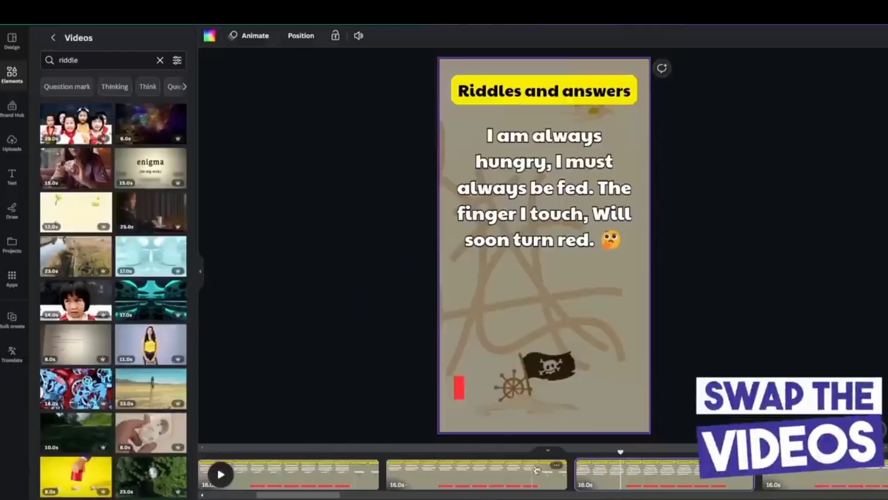
- Narrow the video search to "Question mark" and try placing the blue question-mark clip on the fire riddle page
left_click(670, 476)
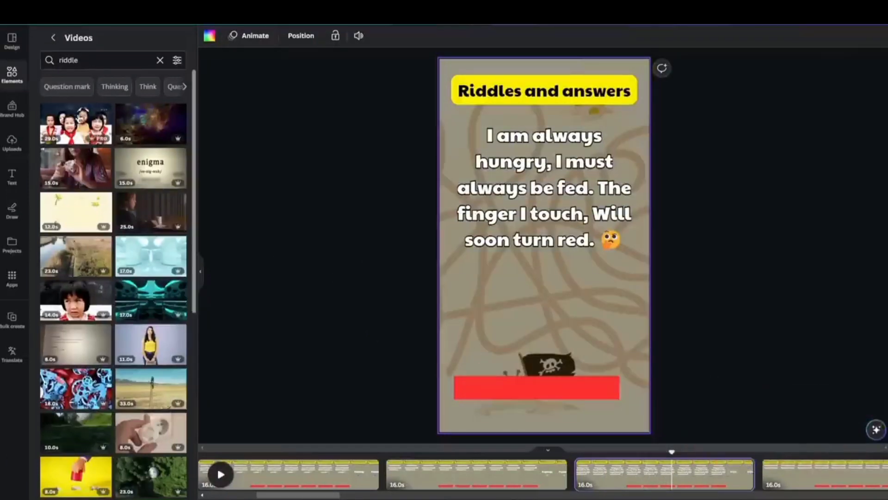
left_click(67, 87)
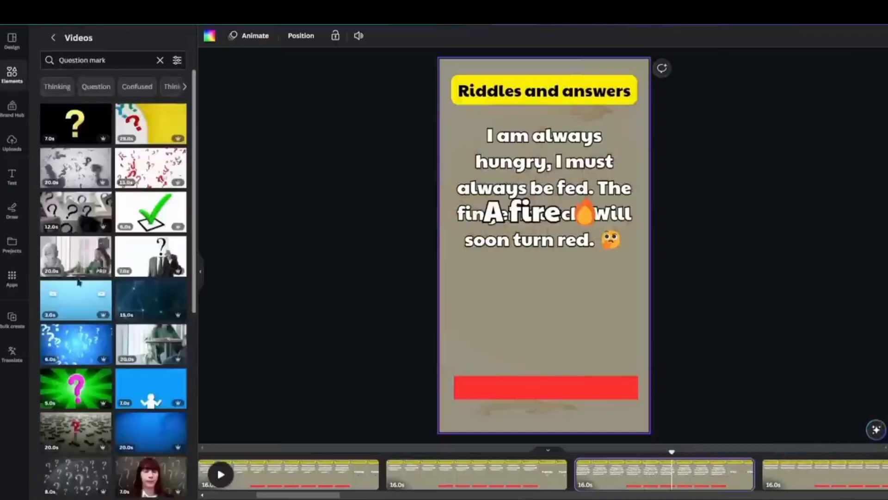
left_click_drag(74, 342, 469, 277)
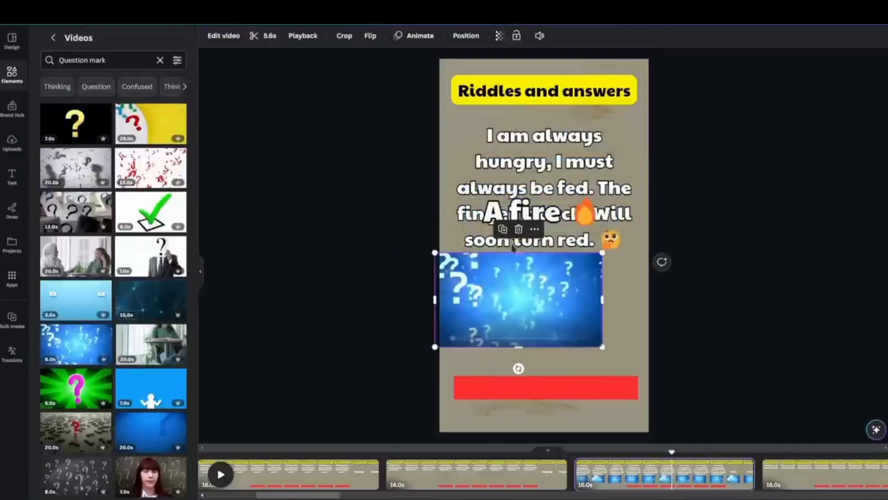
key("Delete")
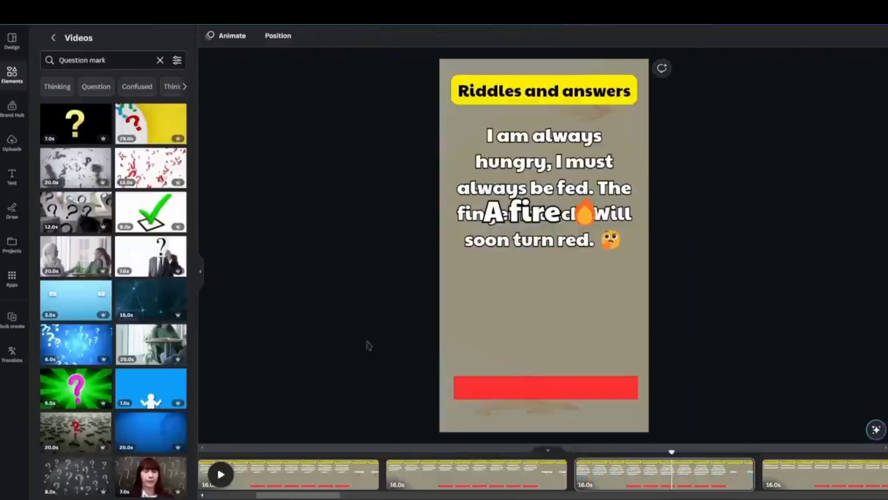
- Delete the dark overlay from the fire riddle page and set the blue question-mark clip as its background
left_click(519, 296)
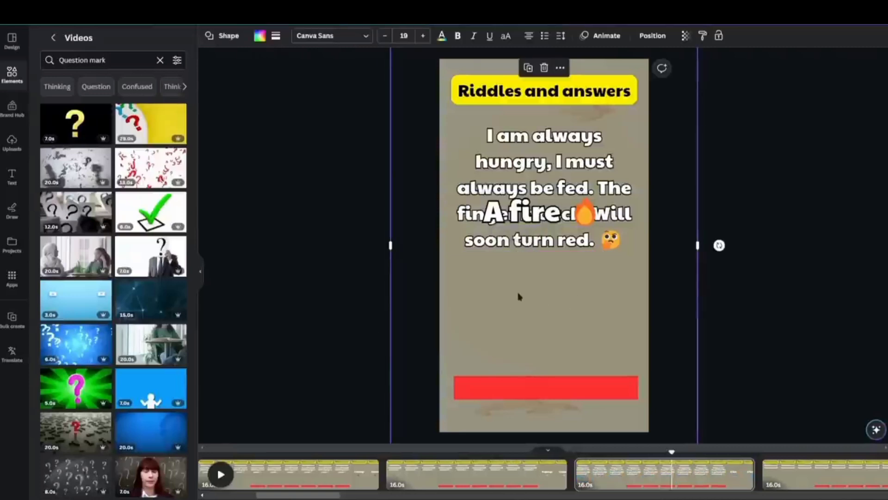
left_click(545, 68)
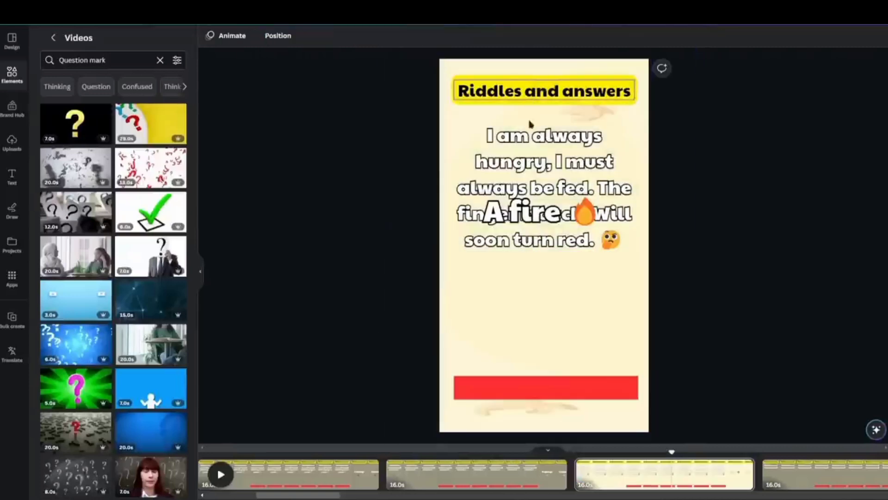
left_click_drag(69, 343, 473, 283)
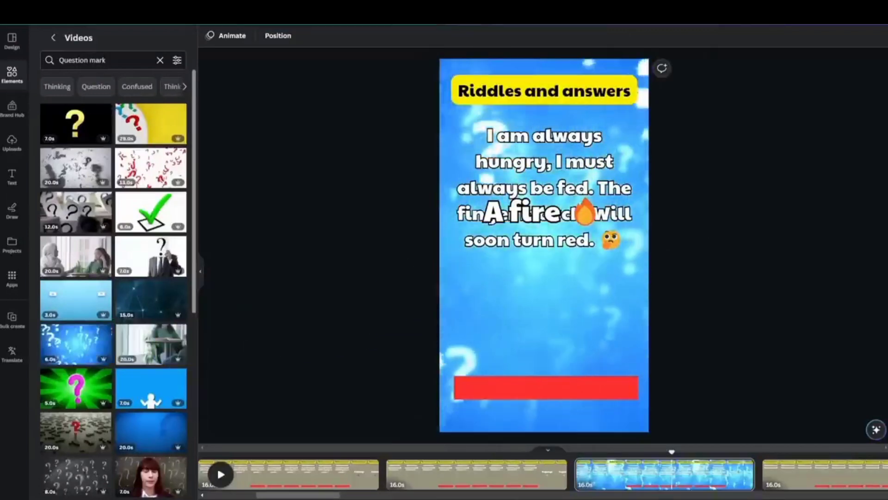
- Undo the background replacement and the overlay deletion on the fire riddle page
left_click(502, 277)
key("ctrl+z")
key("ctrl+z")
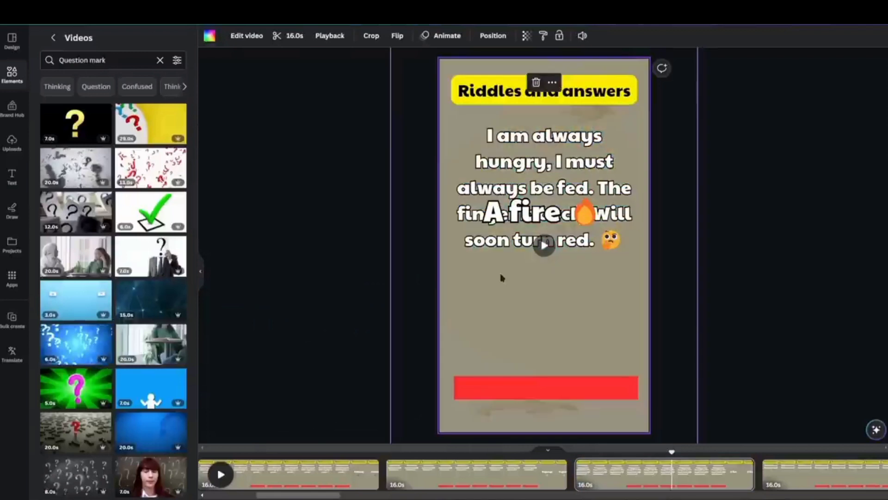
- Set the blue question-mark clip as the fire riddle page's background video and preview the page's playback
mouse_move(502, 287)
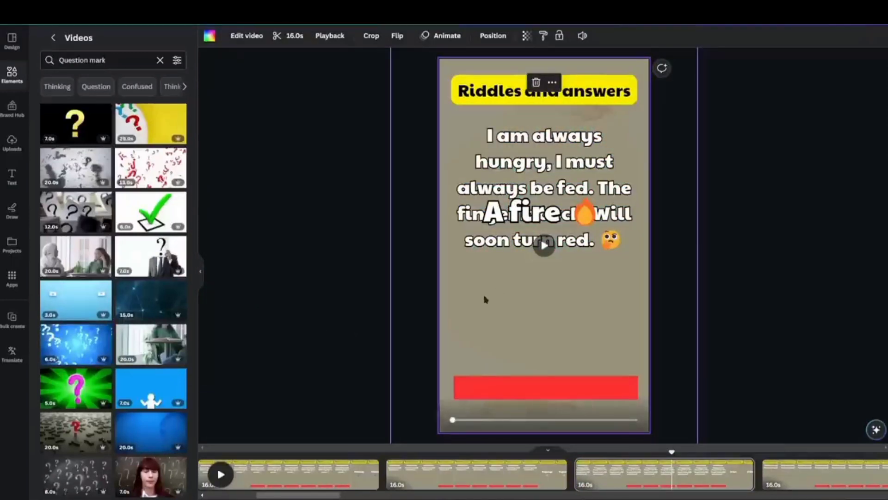
left_click(69, 344)
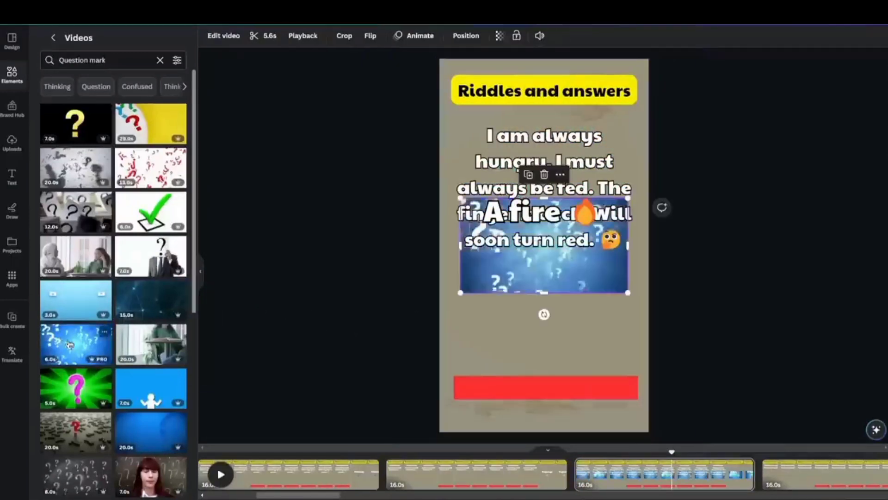
left_click(561, 176)
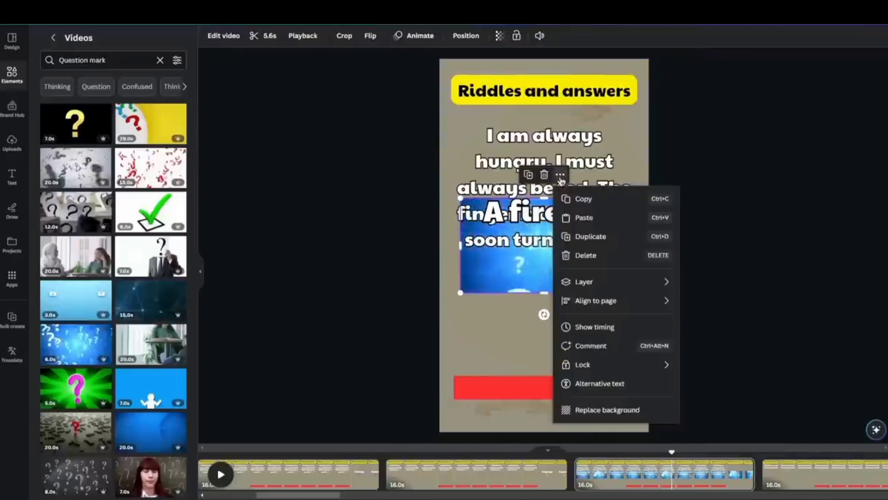
left_click(605, 410)
left_click(221, 474)
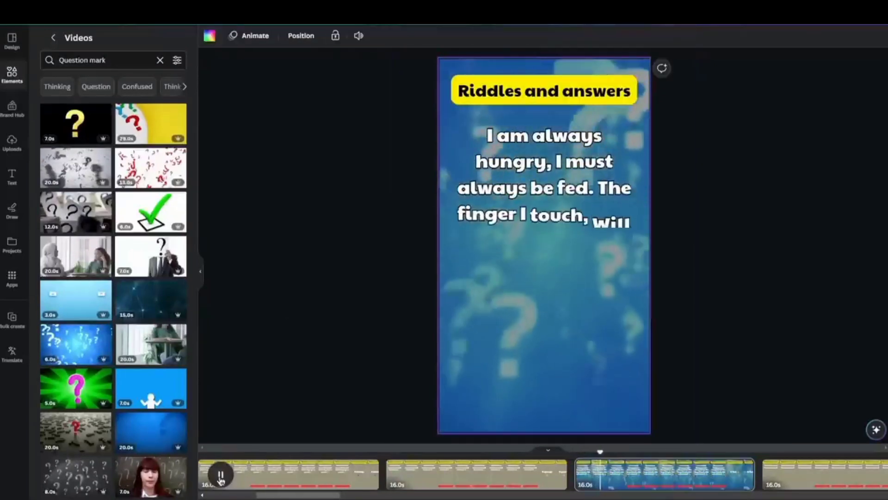
left_click(221, 475)
- Replace the sponge riddle page's background with the grey question-mark clip featuring a red question mark, and preview the page
left_click(401, 475)
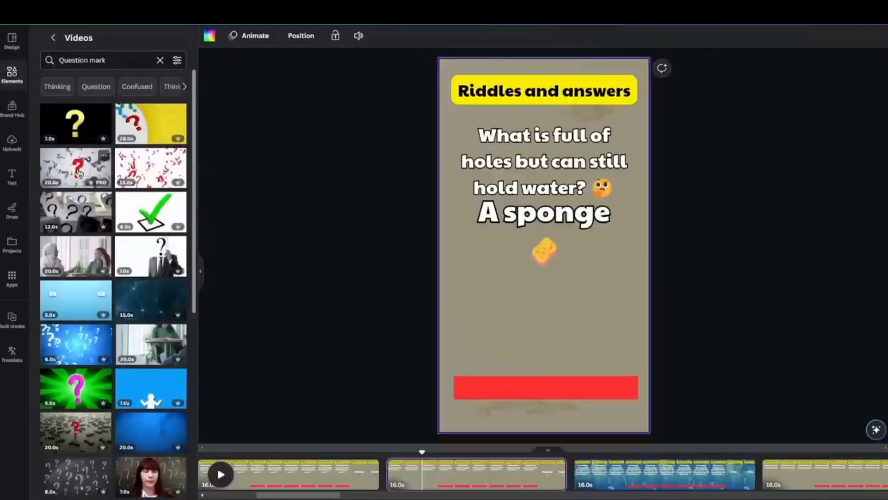
left_click(79, 174)
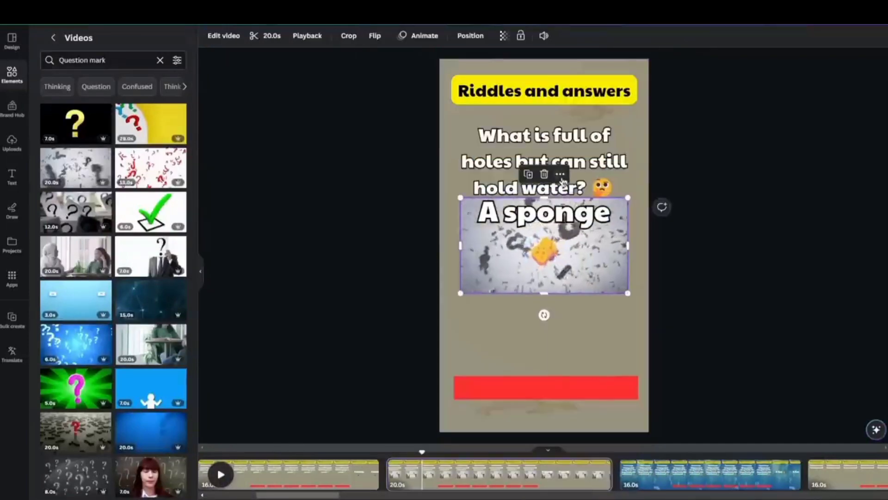
right_click(555, 199)
left_click(601, 408)
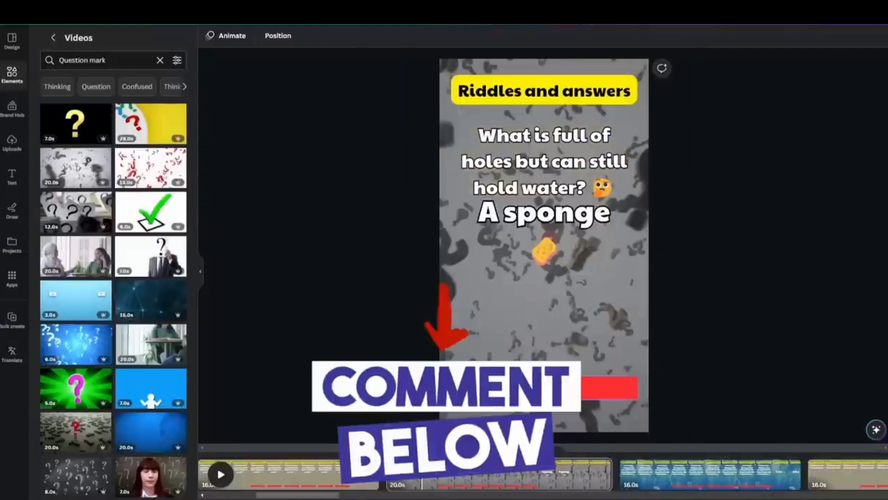
key("space")
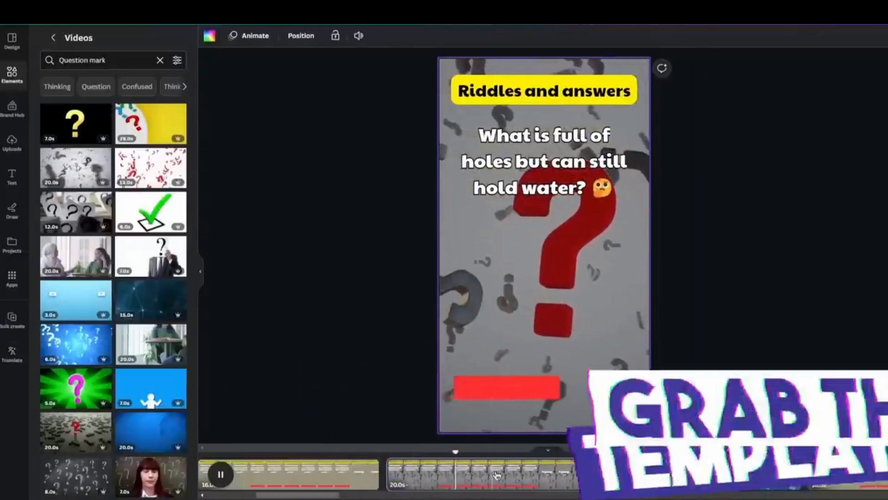
key("space")
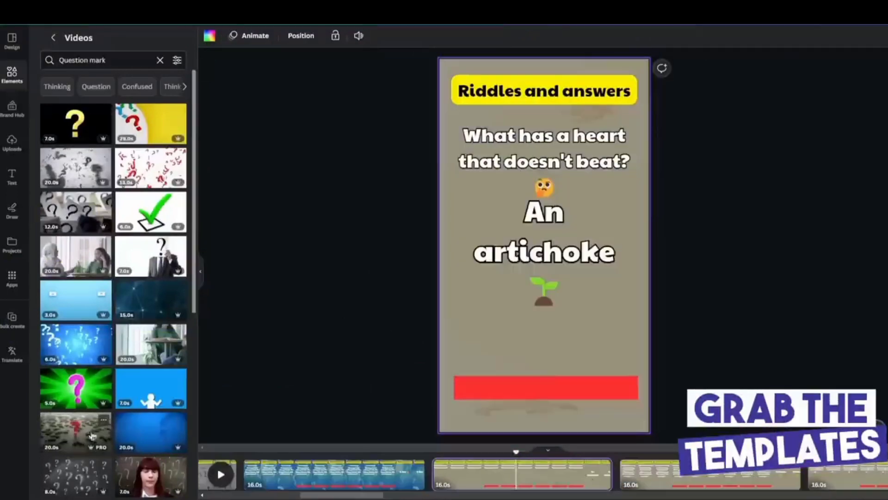
- Replace the artichoke riddle page's background with the dark clip of a standing red question mark, and preview the page
left_click(75, 431)
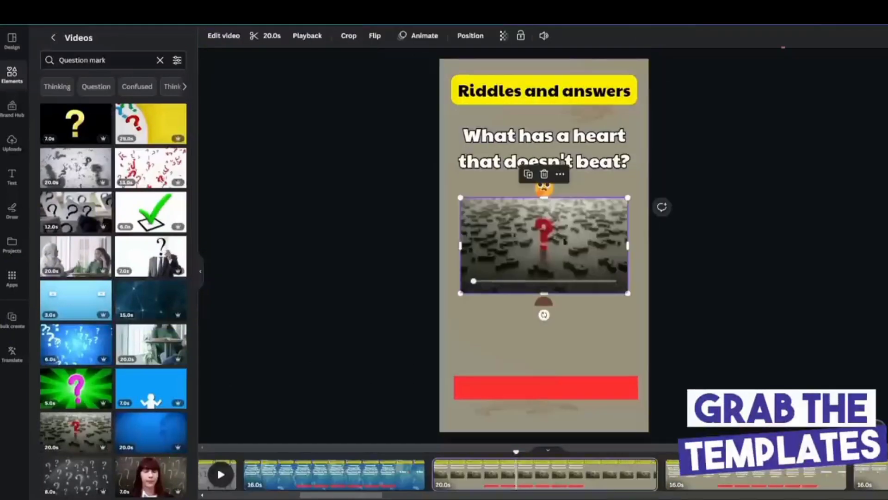
left_click(560, 176)
left_click(604, 410)
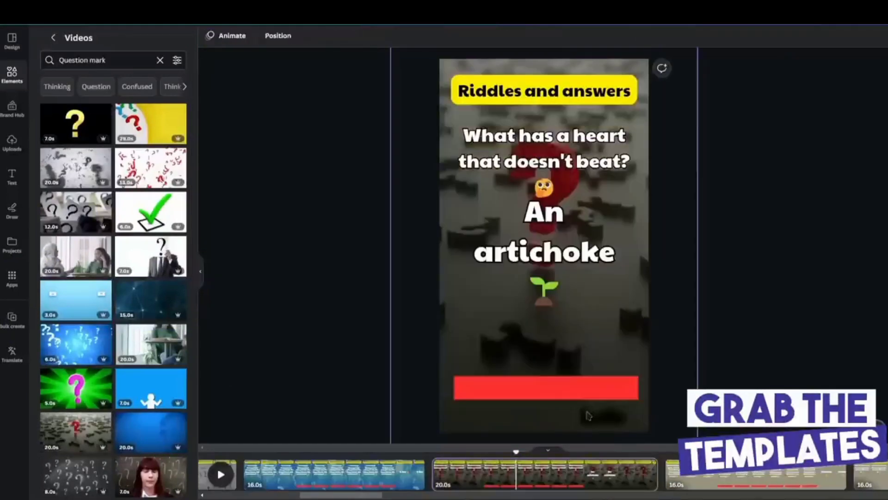
left_click(477, 476)
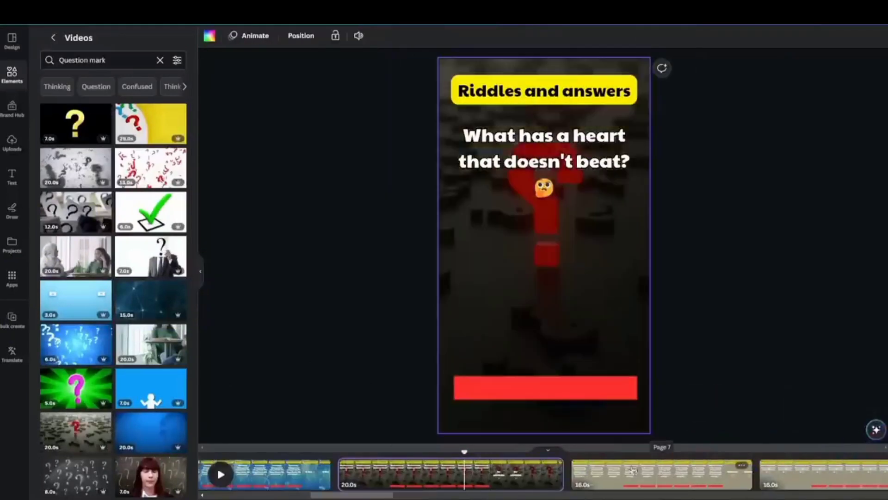
key("space")
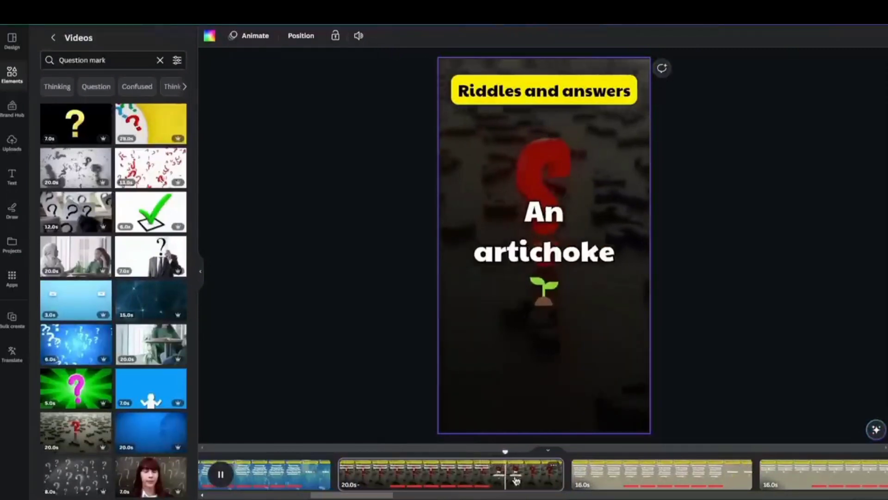
key("space")
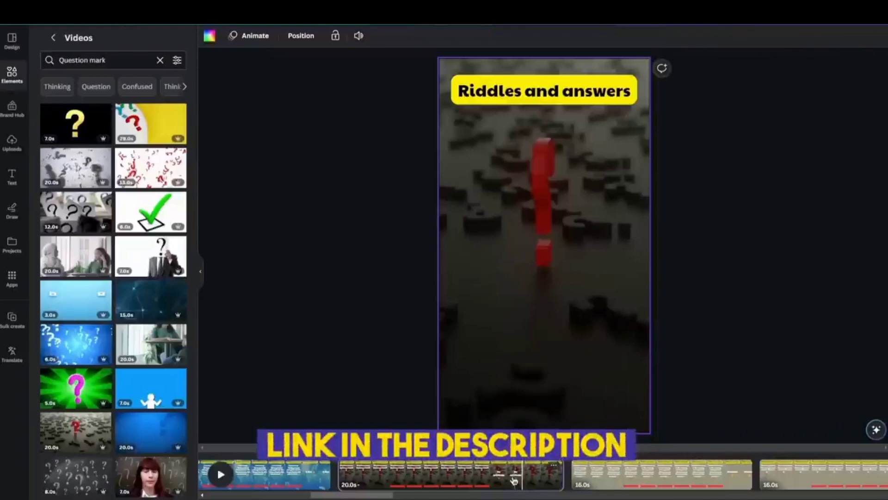